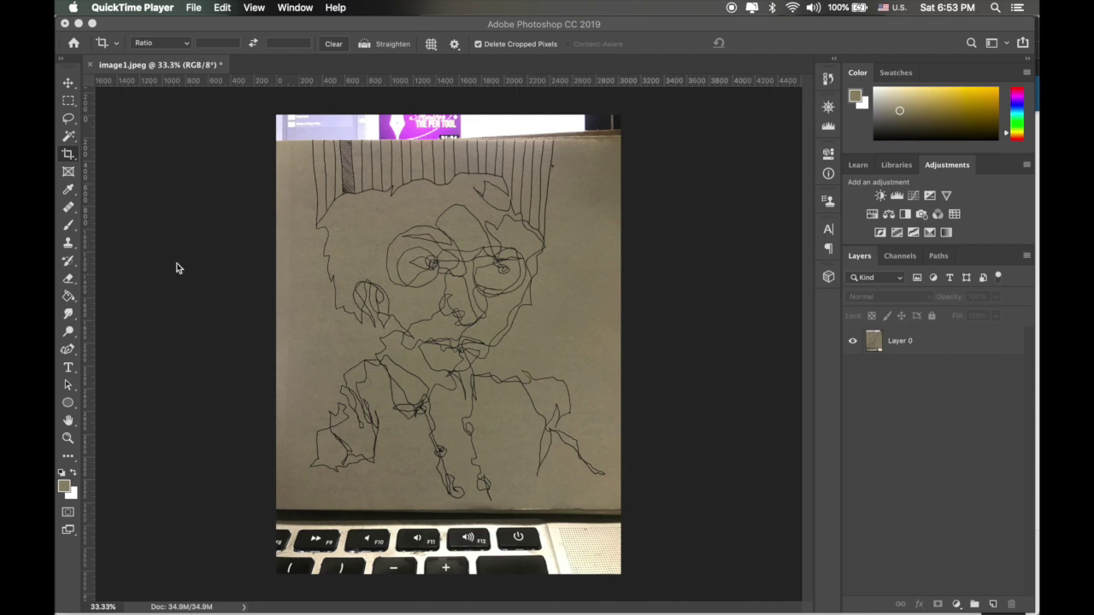
- Select the Pen tool in Shape mode with a 2.5 px stroke
{"action": "left_click", "coordinate": [72, 351]}
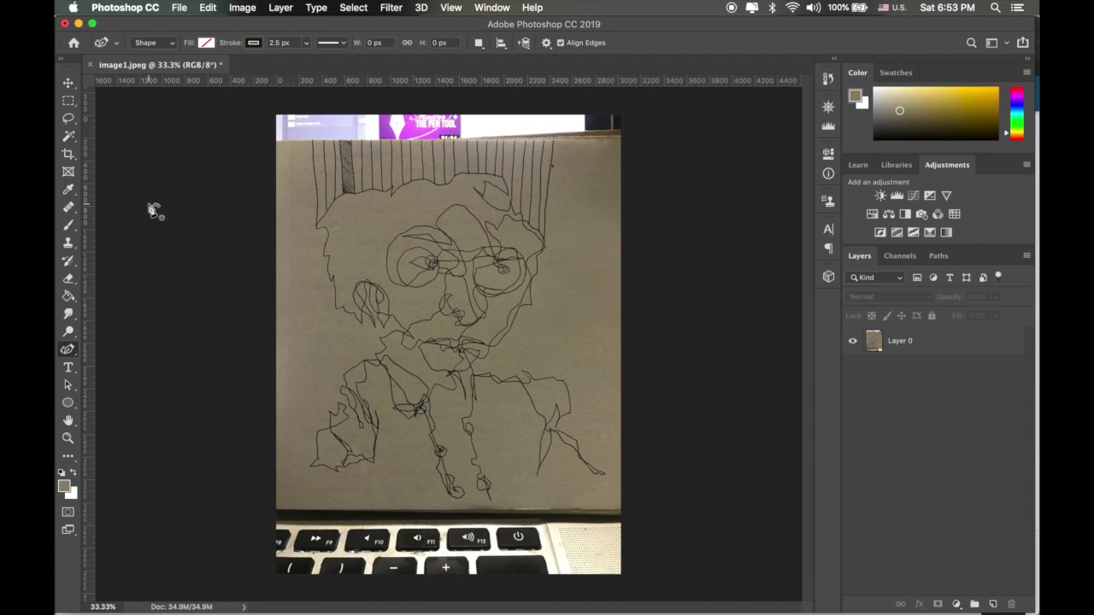
- Crop the photo tightly around the drawing, trimming the magenta top strip and keyboard below
{"action": "left_click", "coordinate": [68, 154]}
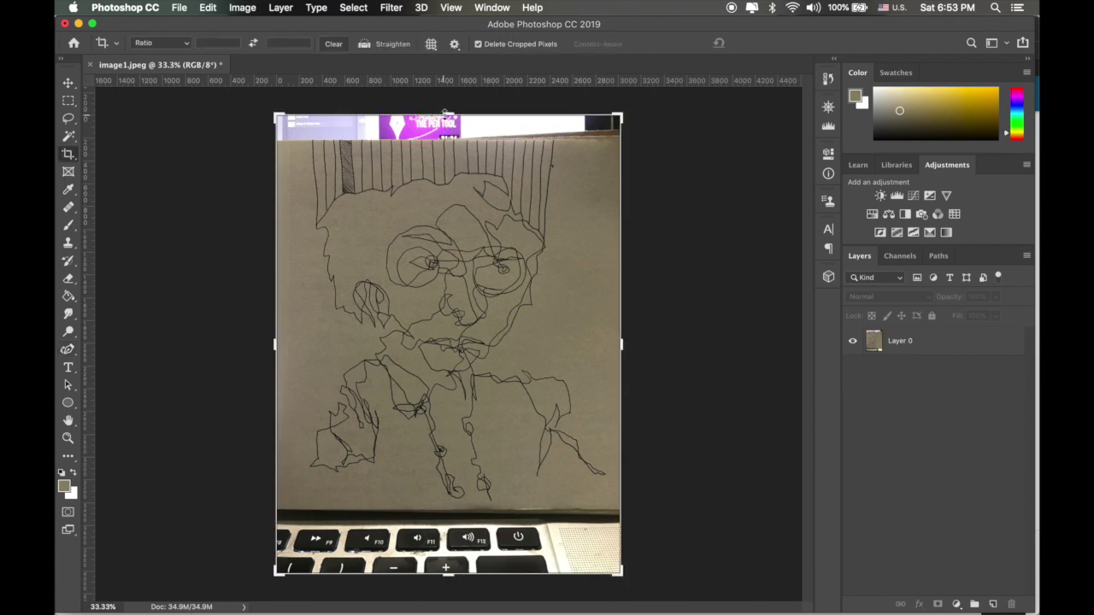
{"action": "left_click_drag", "start_coordinate": [444, 113], "coordinate": [446, 134]}
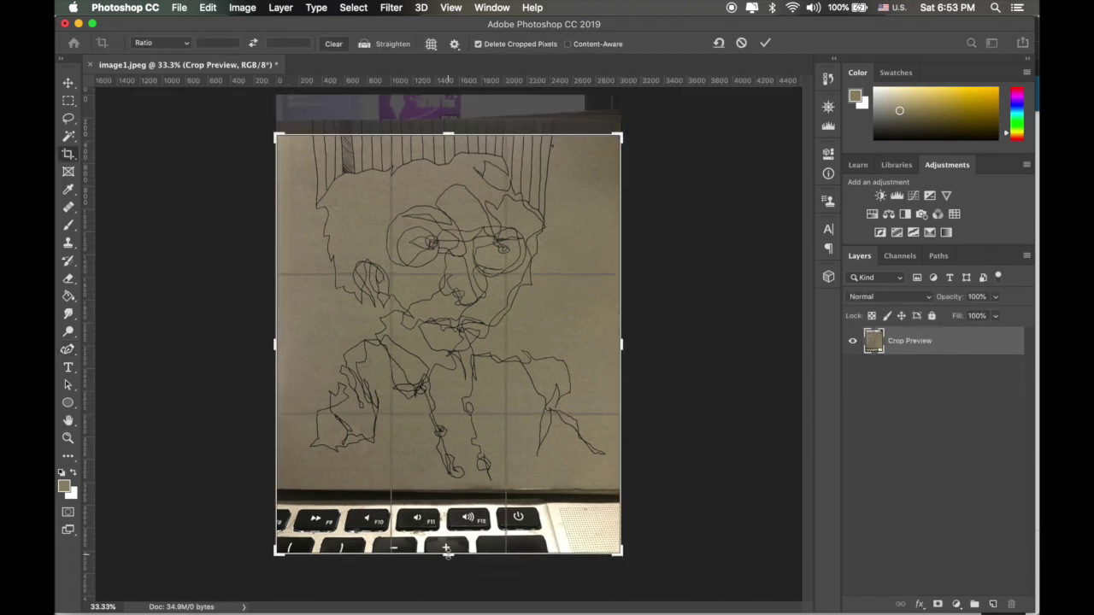
{"action": "left_click_drag", "start_coordinate": [446, 554], "coordinate": [446, 474]}
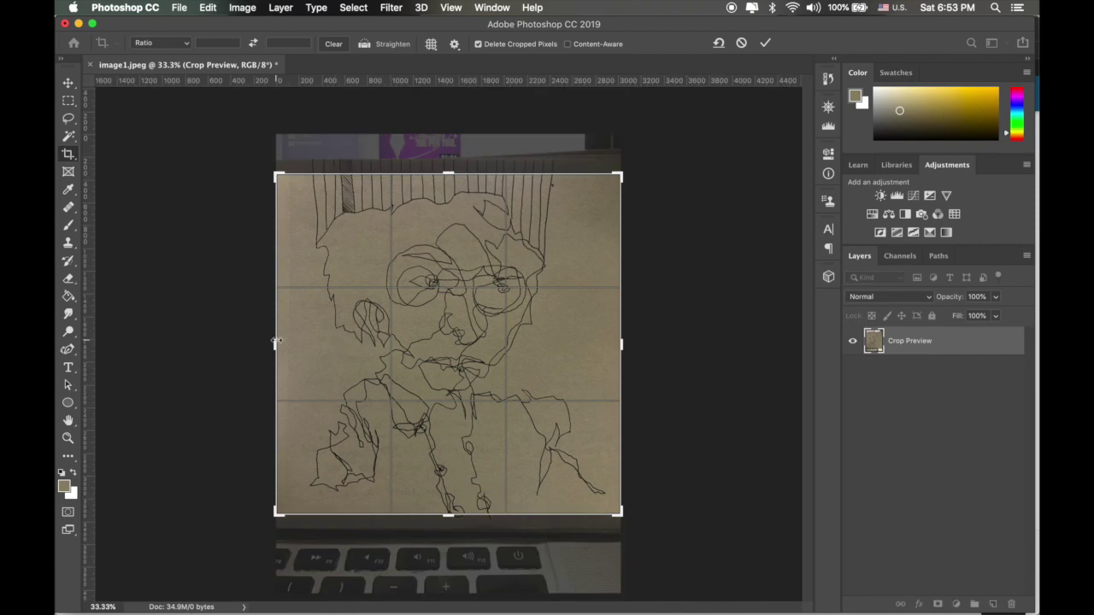
{"action": "left_click_drag", "start_coordinate": [275, 342], "coordinate": [286, 342]}
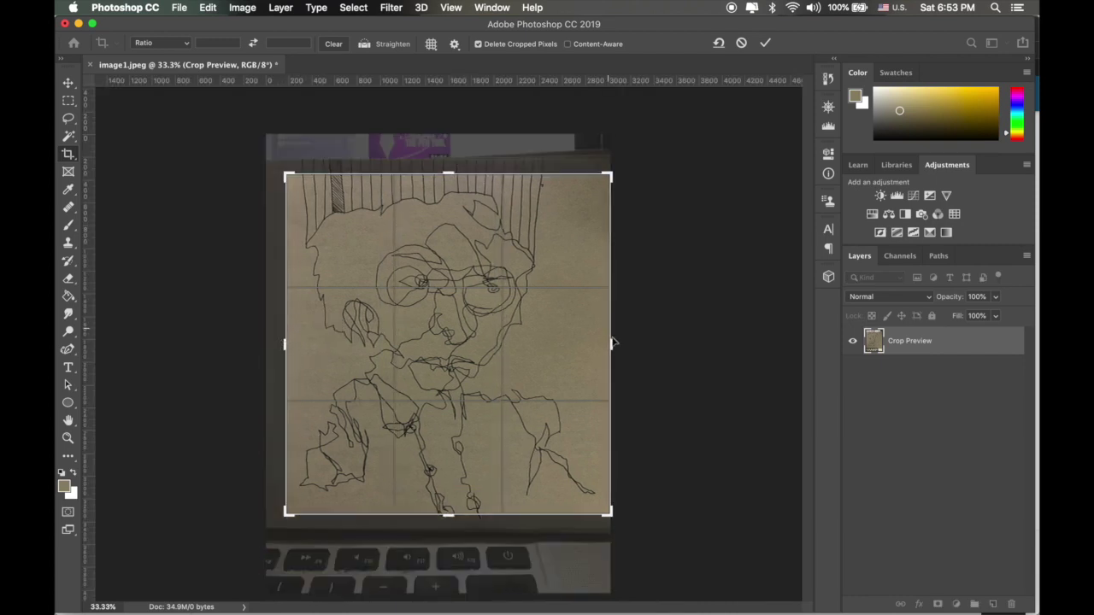
{"action": "left_click_drag", "start_coordinate": [612, 343], "coordinate": [588, 344]}
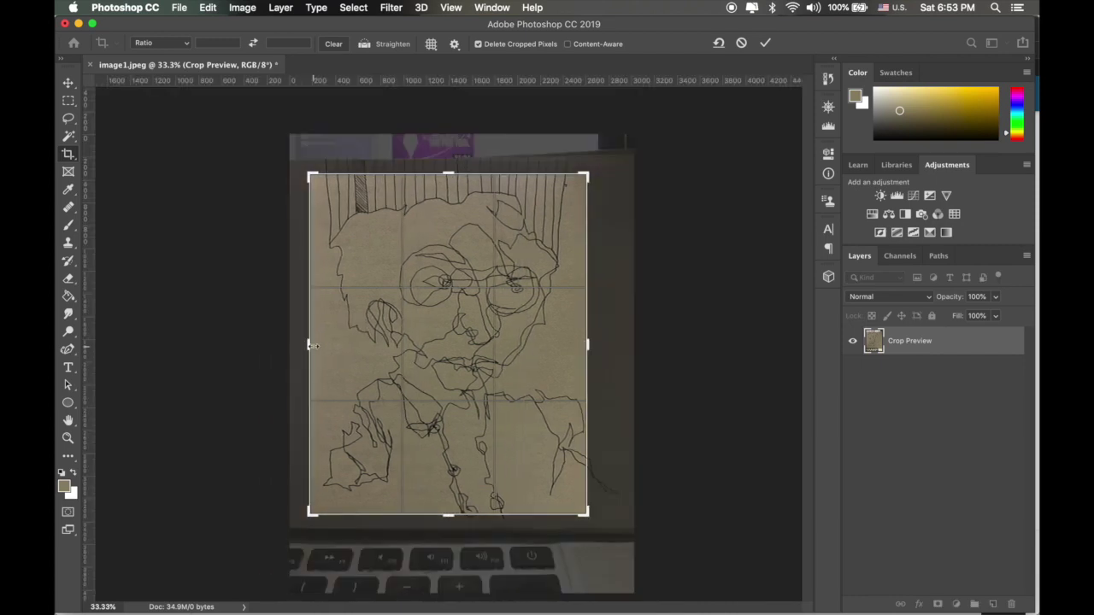
{"action": "left_click_drag", "start_coordinate": [306, 345], "coordinate": [317, 346]}
{"action": "left_click_drag", "start_coordinate": [582, 344], "coordinate": [575, 344]}
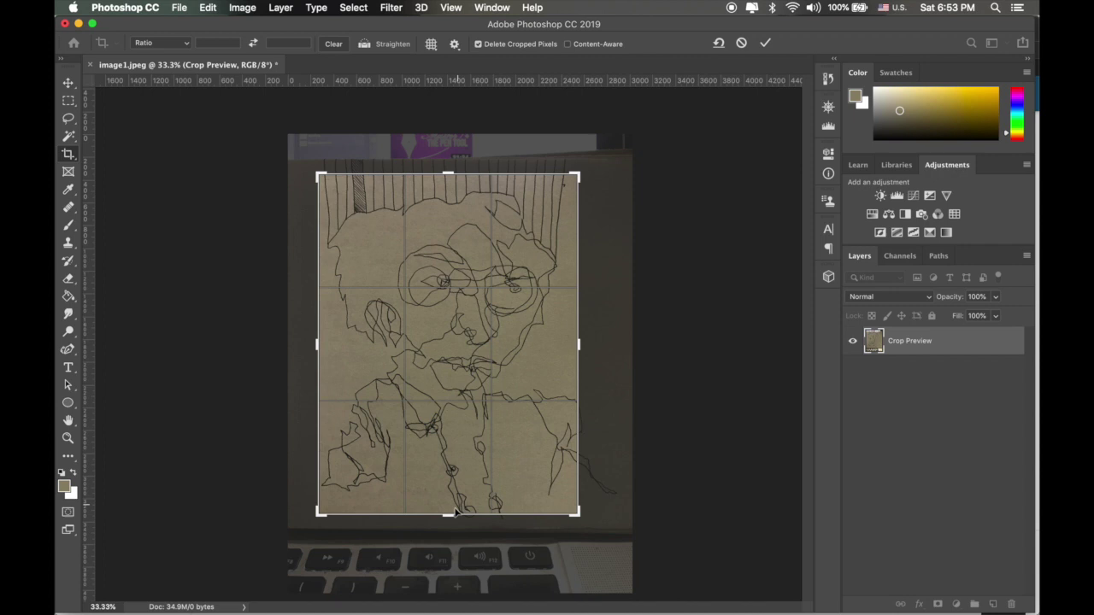
{"action": "left_click_drag", "start_coordinate": [456, 511], "coordinate": [455, 494]}
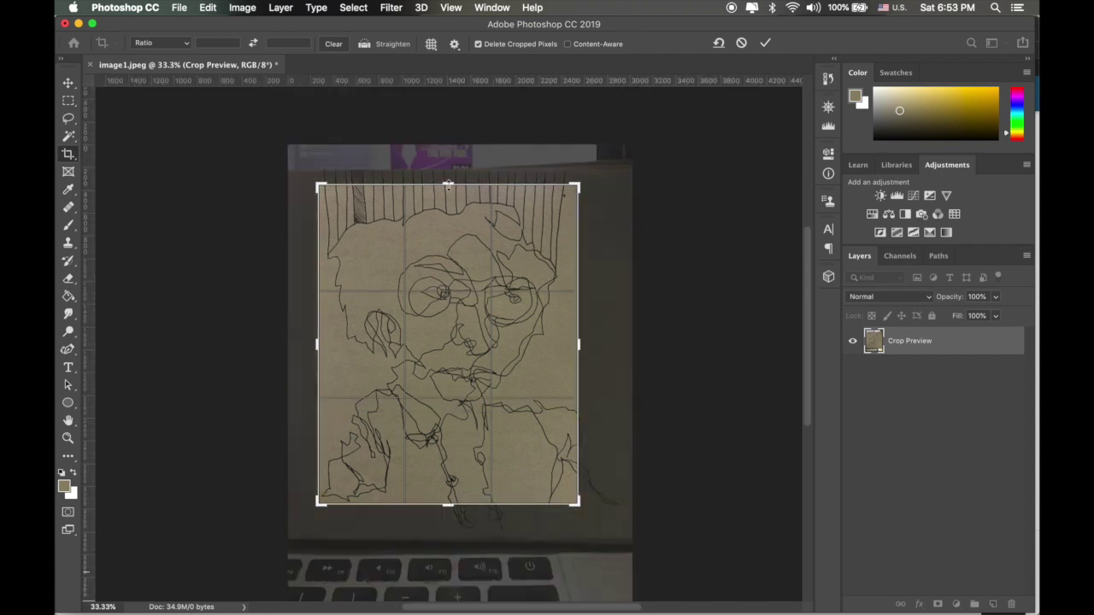
{"action": "left_click_drag", "start_coordinate": [447, 183], "coordinate": [447, 187]}
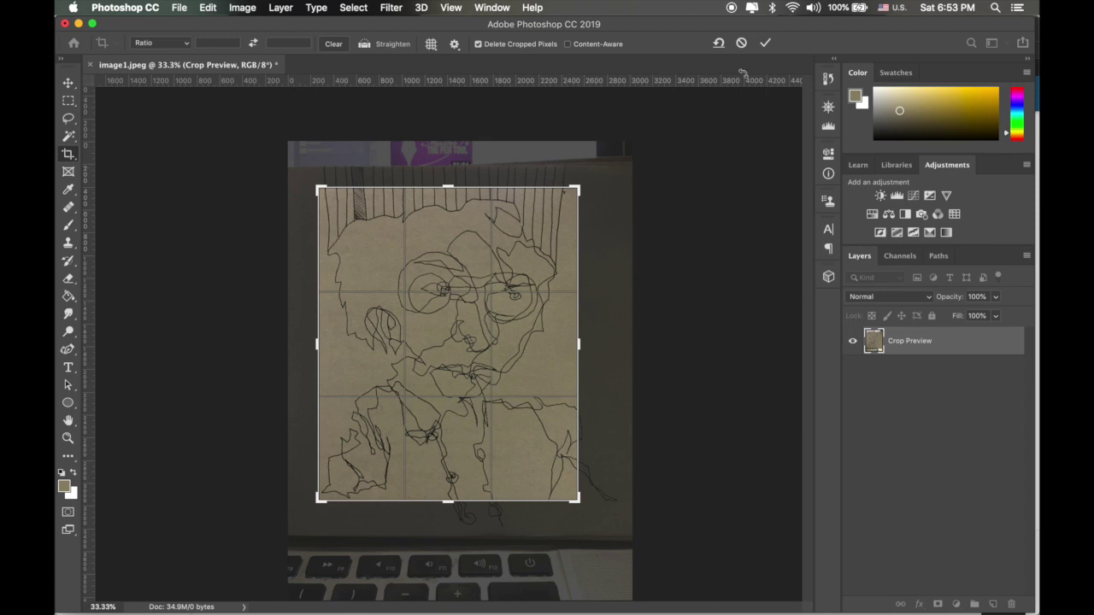
{"action": "left_click", "coordinate": [765, 42]}
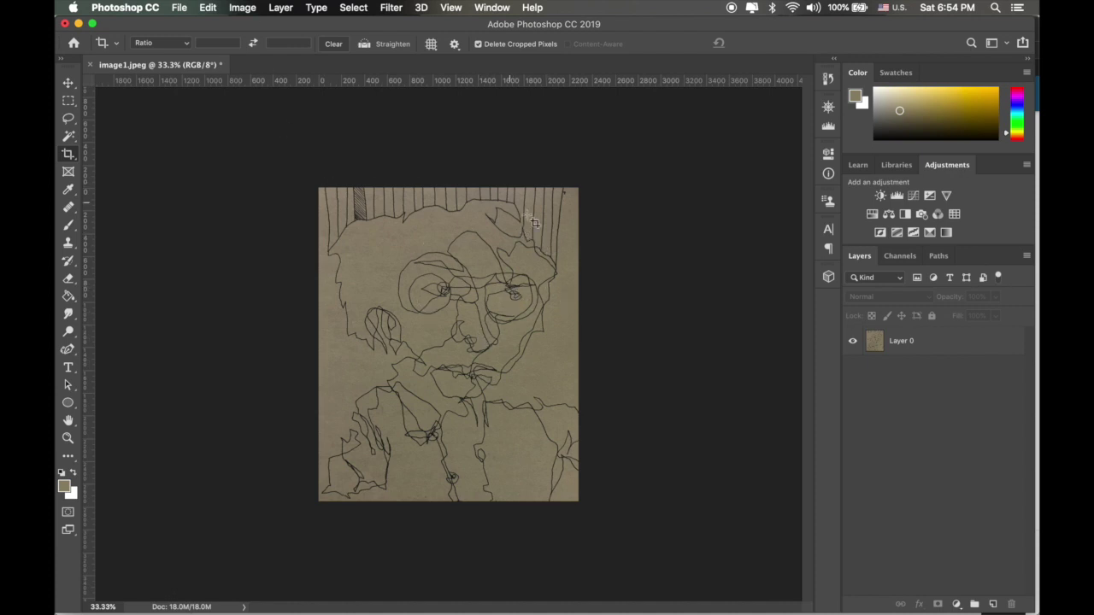
- Open the Levels adjustment for Layer 0
{"action": "left_click", "coordinate": [909, 340]}
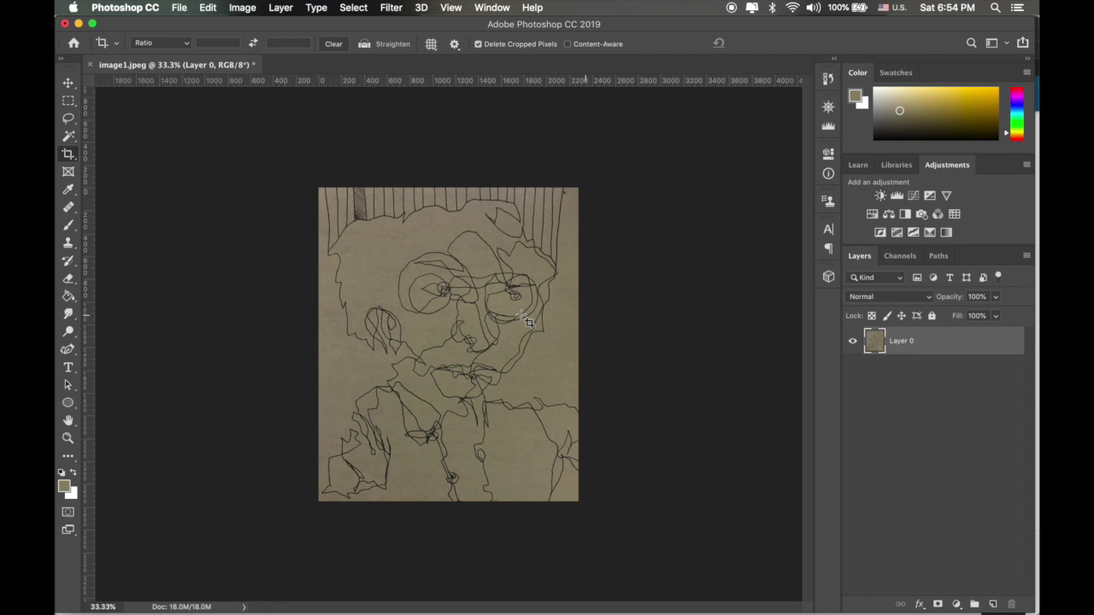
{"action": "left_click", "coordinate": [241, 7]}
{"action": "mouse_move", "coordinate": [256, 47]}
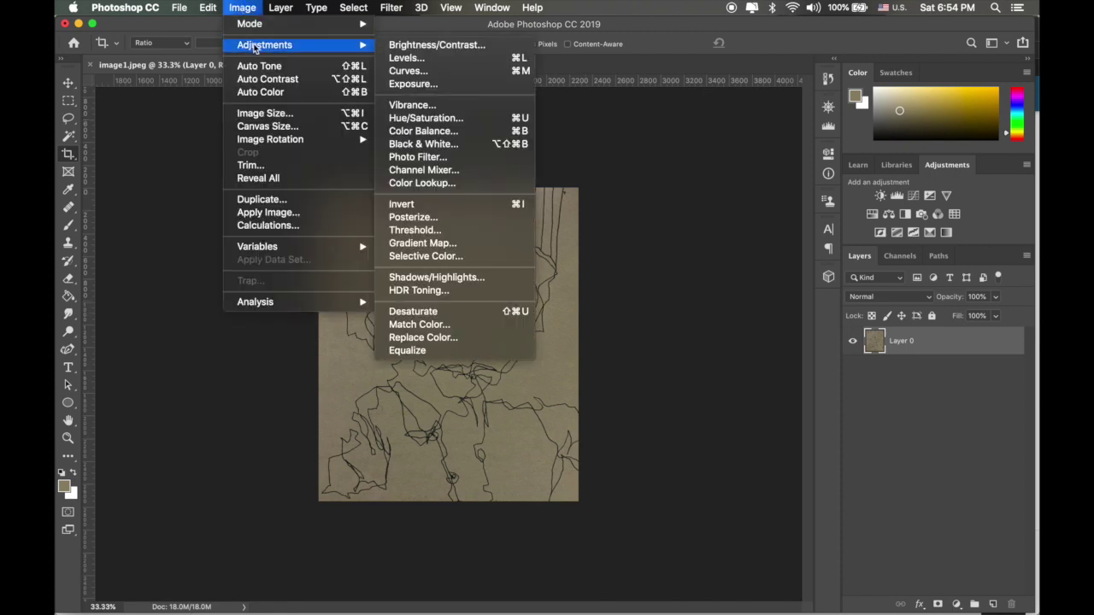
{"action": "left_click", "coordinate": [409, 61]}
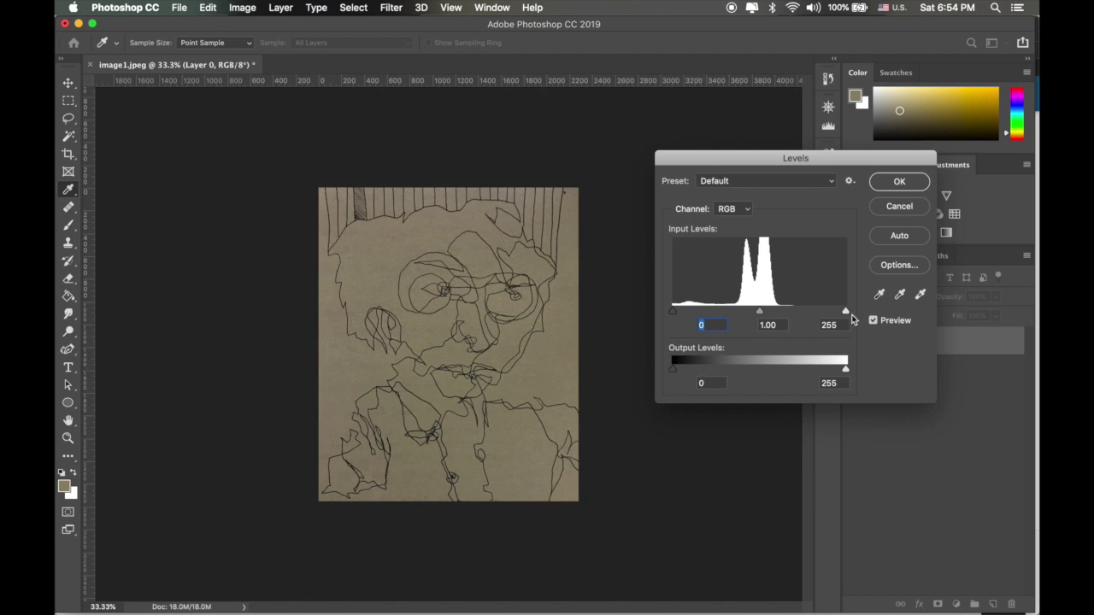
- Sample the tan paper as the white point, ready the black-point eyedropper, and zoom in
{"action": "left_click", "coordinate": [921, 296]}
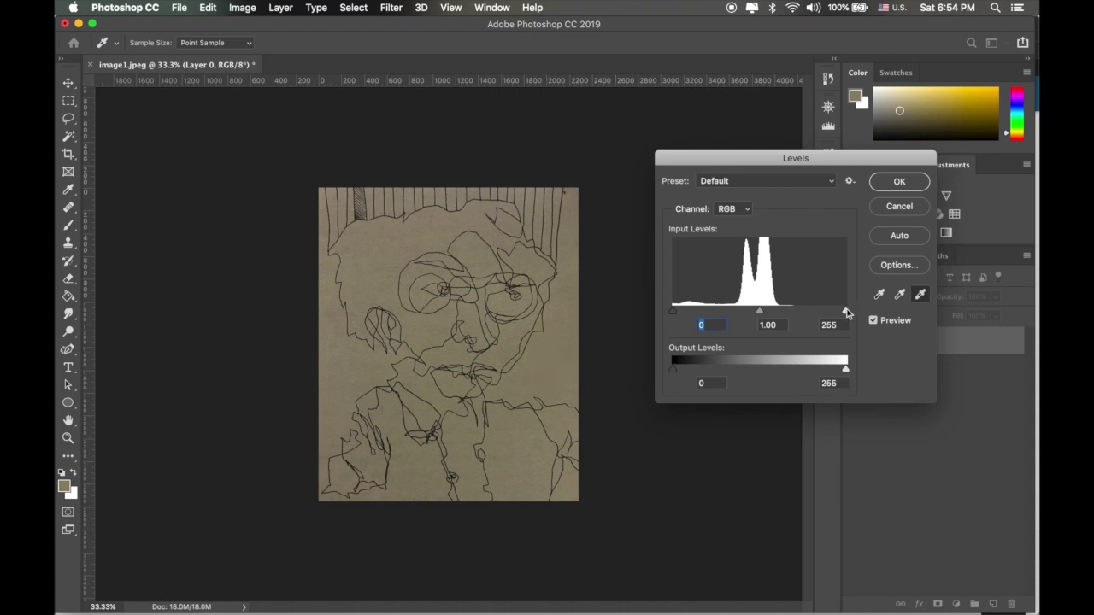
{"action": "left_click", "coordinate": [921, 294]}
{"action": "left_click", "coordinate": [541, 358]}
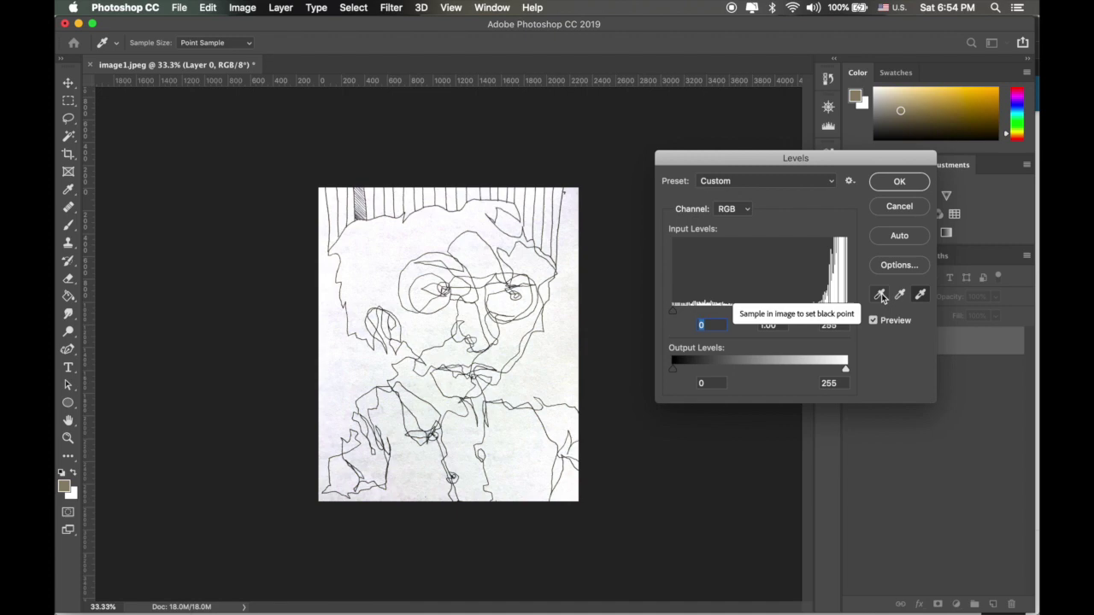
{"action": "left_click", "coordinate": [879, 295]}
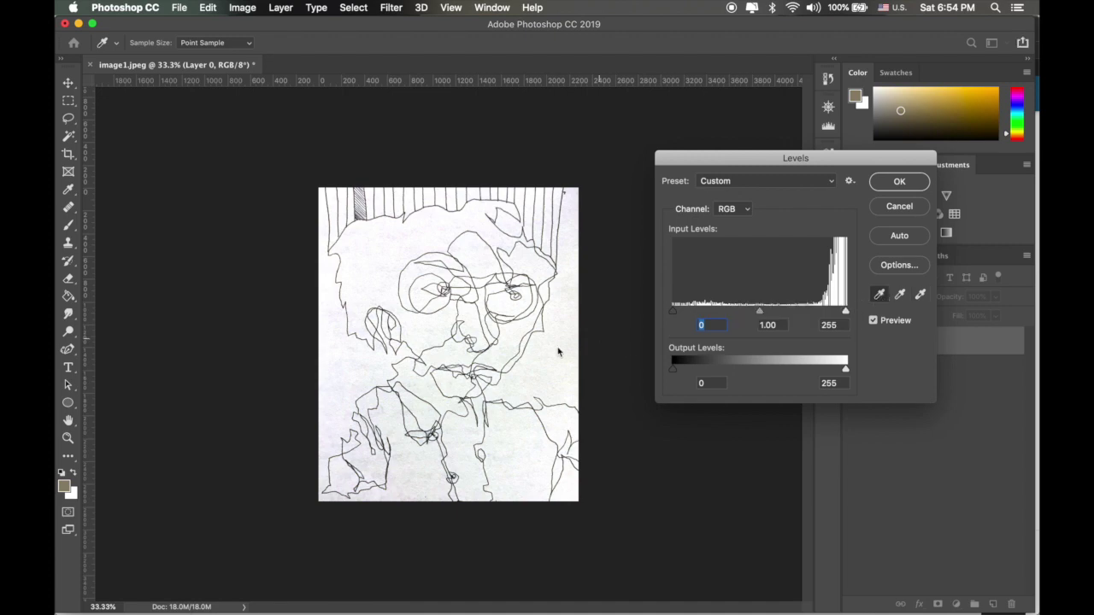
{"action": "key", "text": "super+equal"}
{"action": "key", "text": "super+equal"}
{"action": "key", "text": "super+equal"}
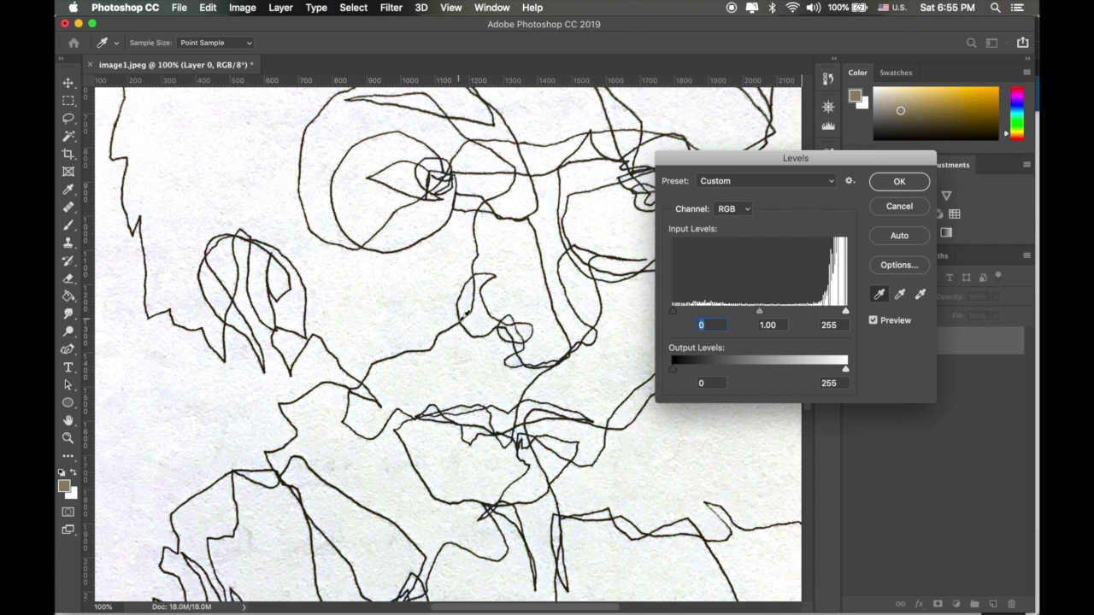
- Set the black point from an ink line, resample the paper until white, and apply Levels
{"action": "left_click", "coordinate": [461, 326]}
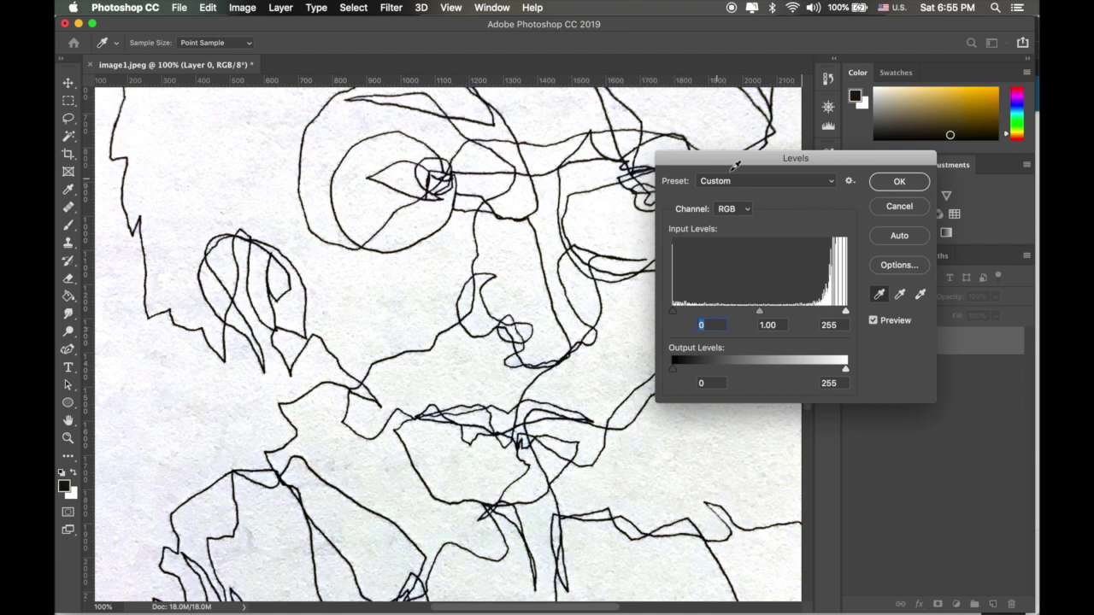
{"action": "key", "text": "super+minus"}
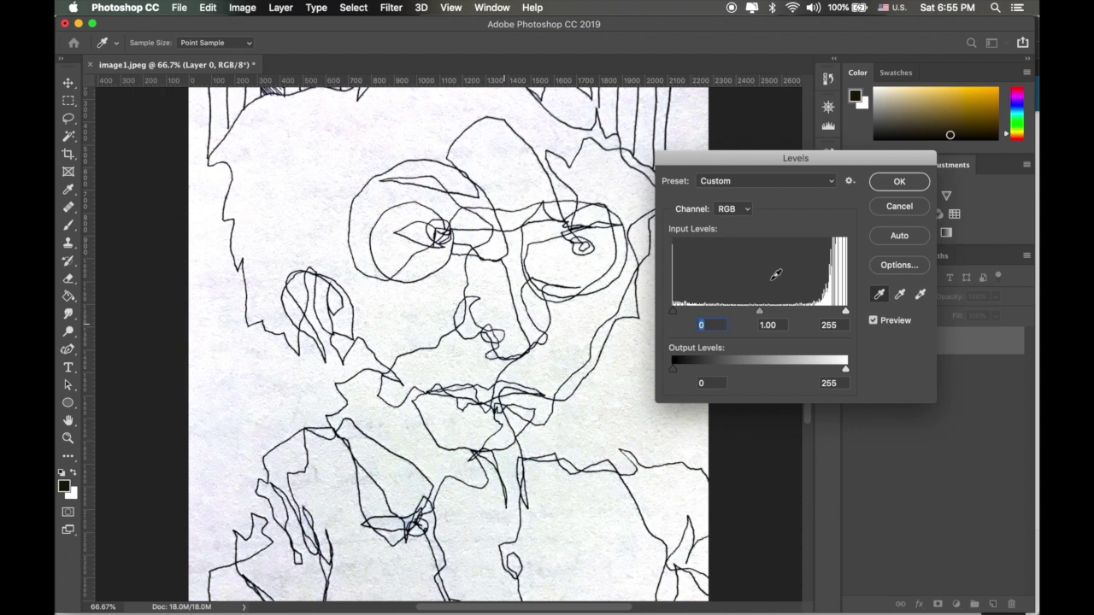
{"action": "left_click", "coordinate": [920, 295]}
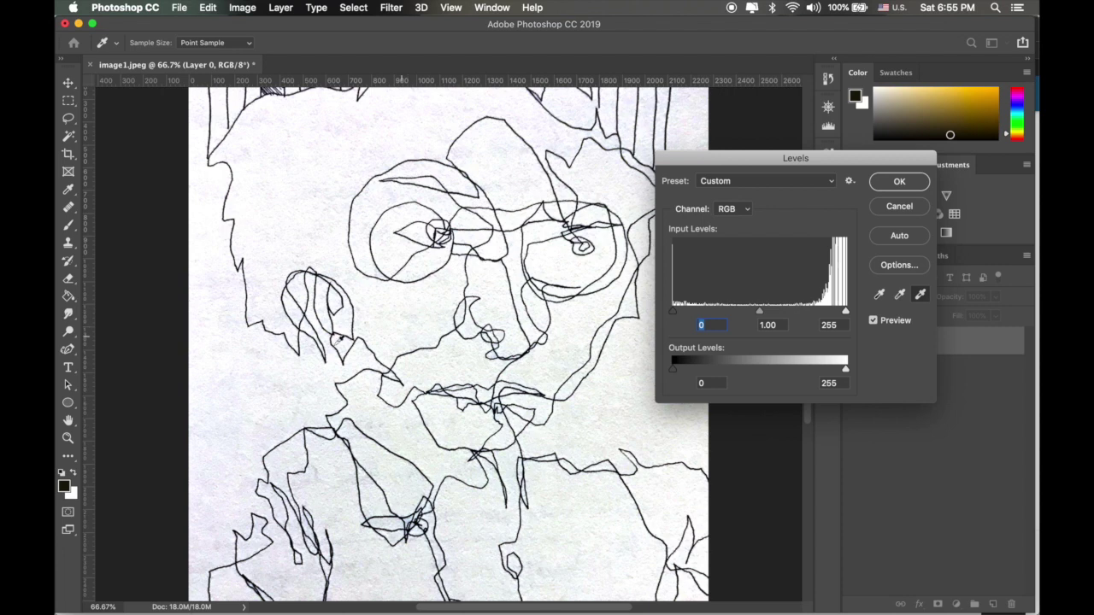
{"action": "left_click", "coordinate": [313, 394]}
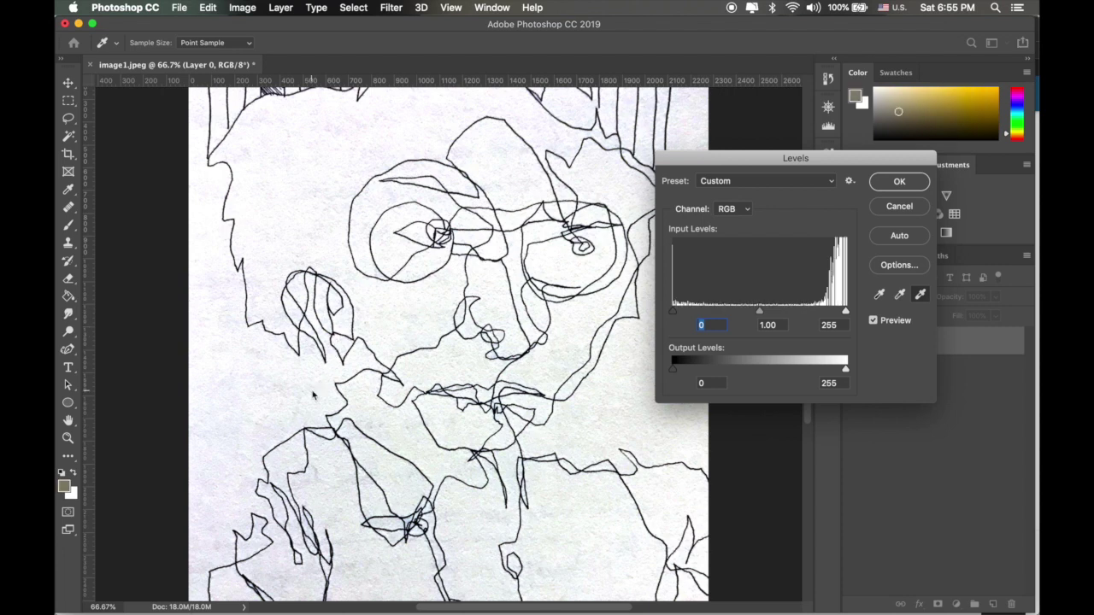
{"action": "left_click", "coordinate": [373, 424]}
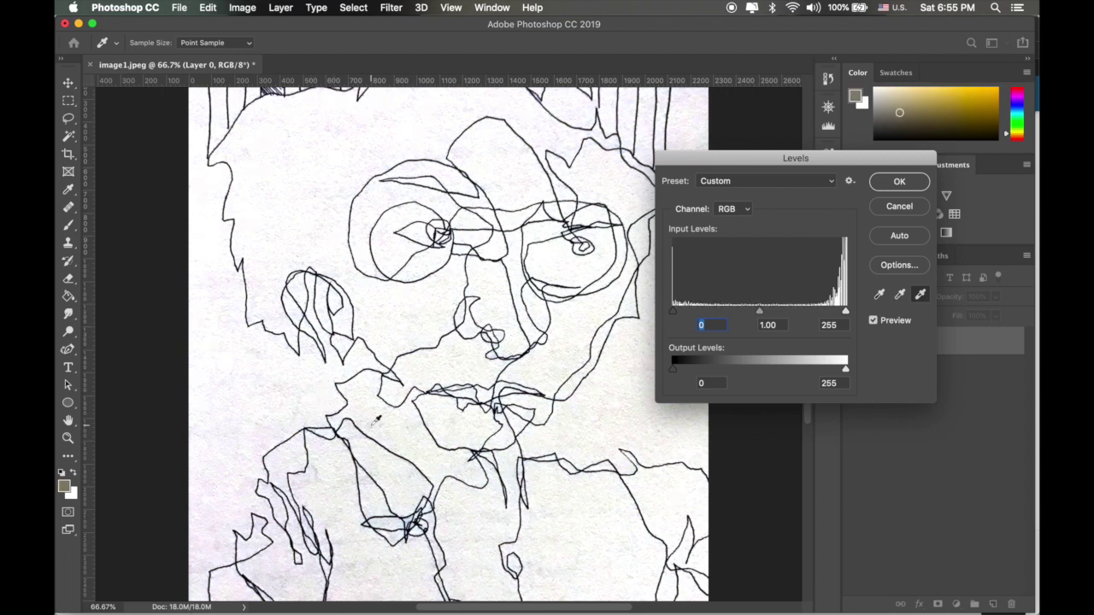
{"action": "left_click", "coordinate": [450, 503]}
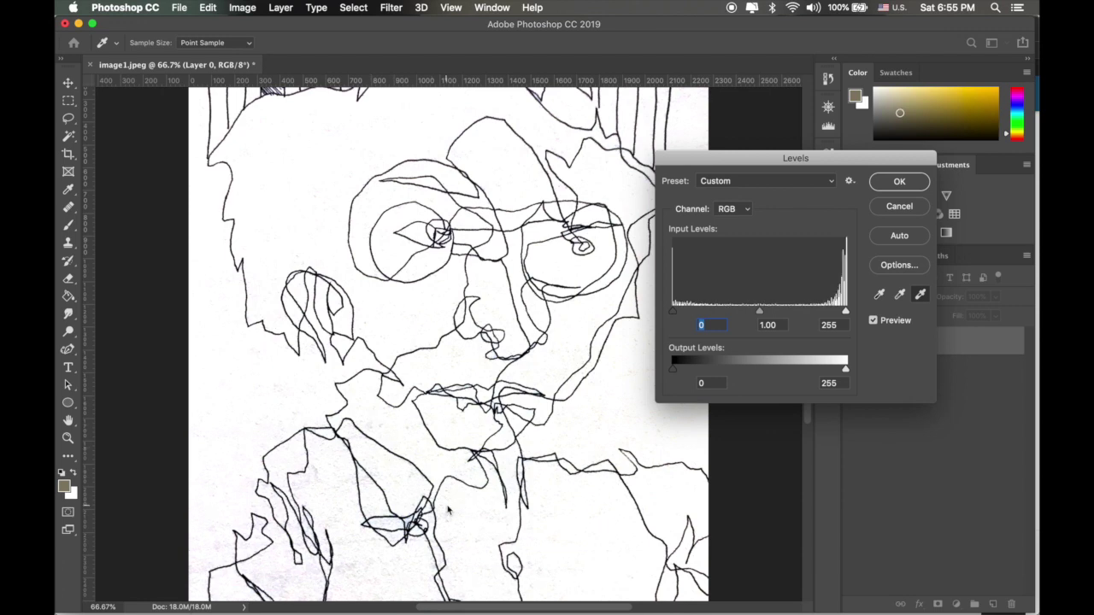
{"action": "left_click", "coordinate": [374, 425]}
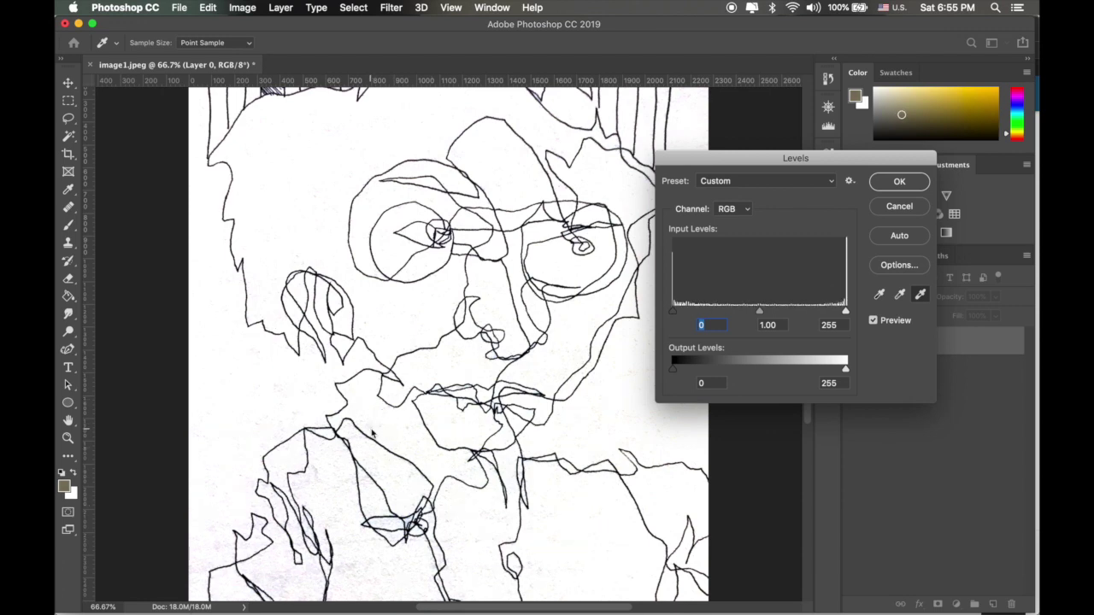
{"action": "left_click", "coordinate": [899, 183]}
- Duplicate Layer 0 as Layer 0 copy beneath it and keep Layer 0's blend mode Normal
{"action": "key", "text": "c"}
{"action": "key", "text": "super+minus"}
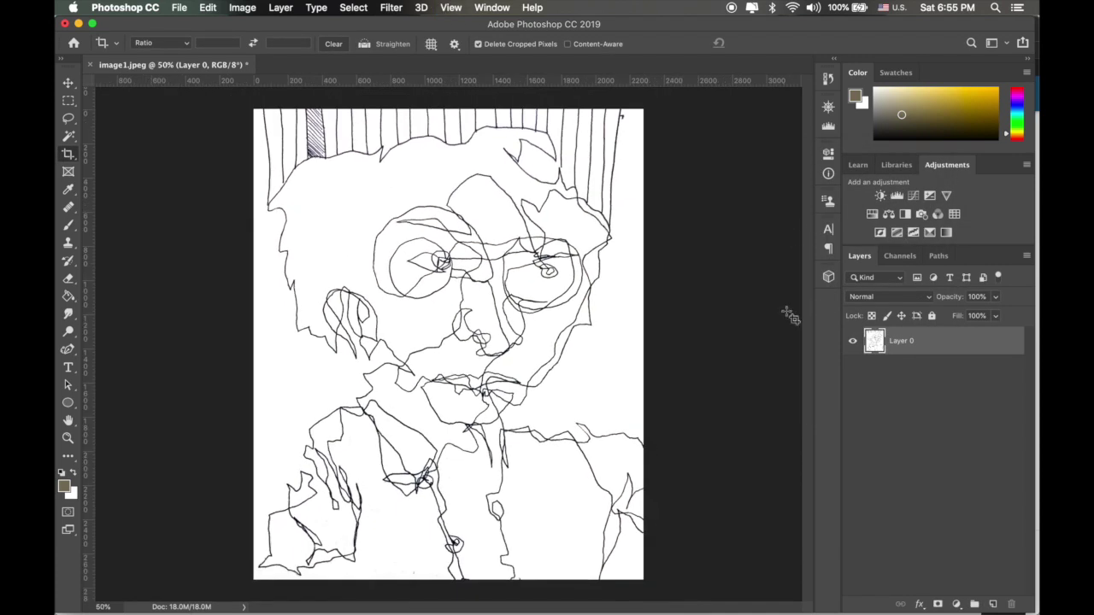
{"action": "left_click_drag", "start_coordinate": [908, 345], "coordinate": [903, 382]}
{"action": "left_click", "coordinate": [902, 343]}
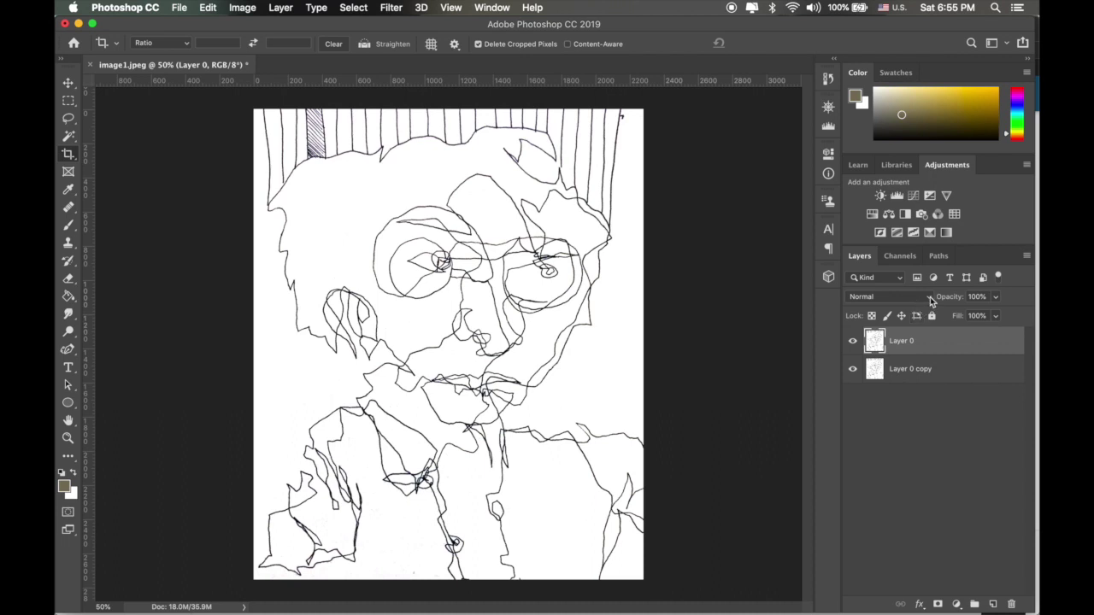
{"action": "left_click", "coordinate": [931, 299]}
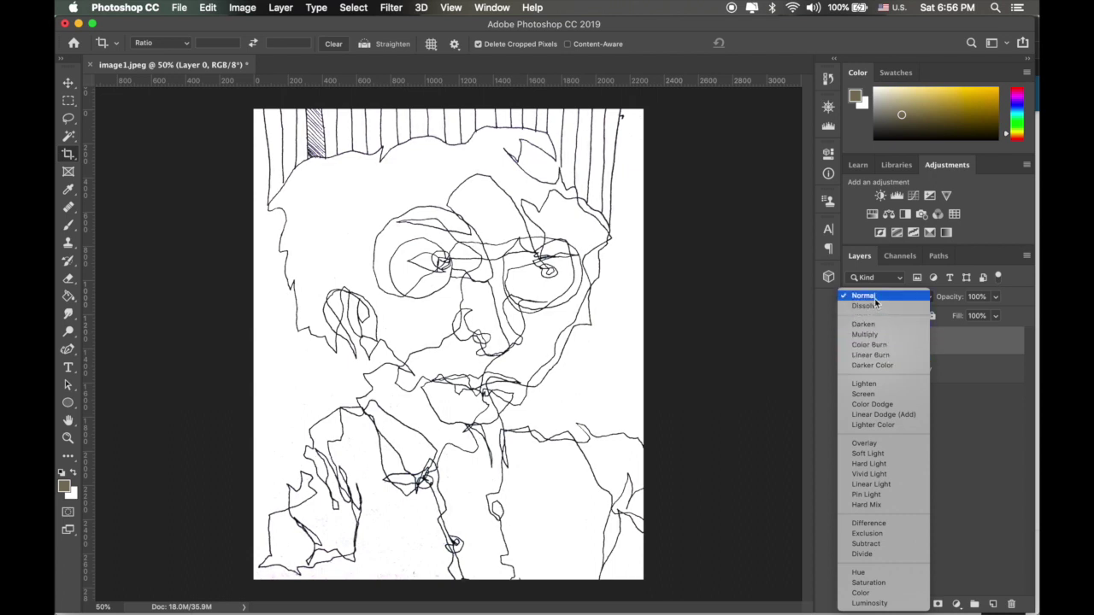
{"action": "left_click", "coordinate": [873, 299]}
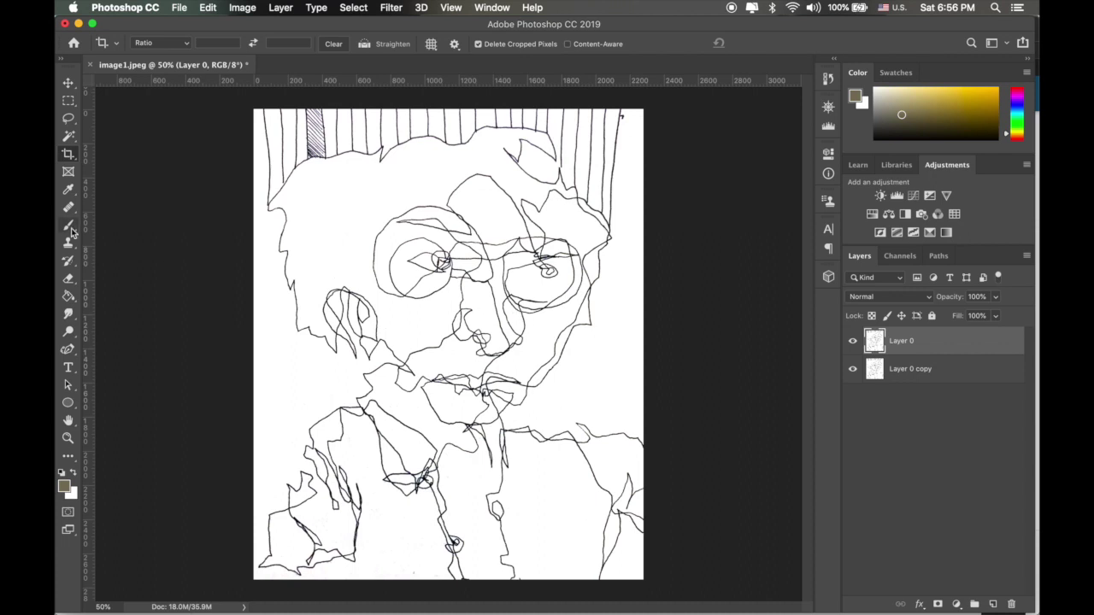
- Paint-bucket the hair dark olive, the area above the glasses light olive, and the cheek and forehead beige
{"action": "left_click", "coordinate": [69, 298]}
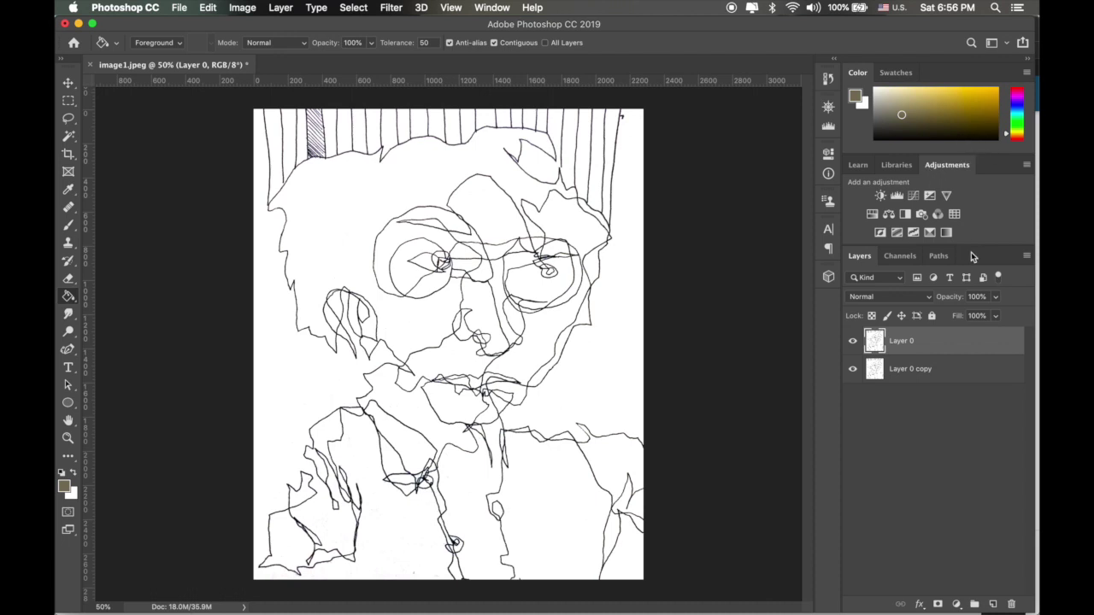
{"action": "left_click_drag", "start_coordinate": [976, 245], "coordinate": [978, 322]}
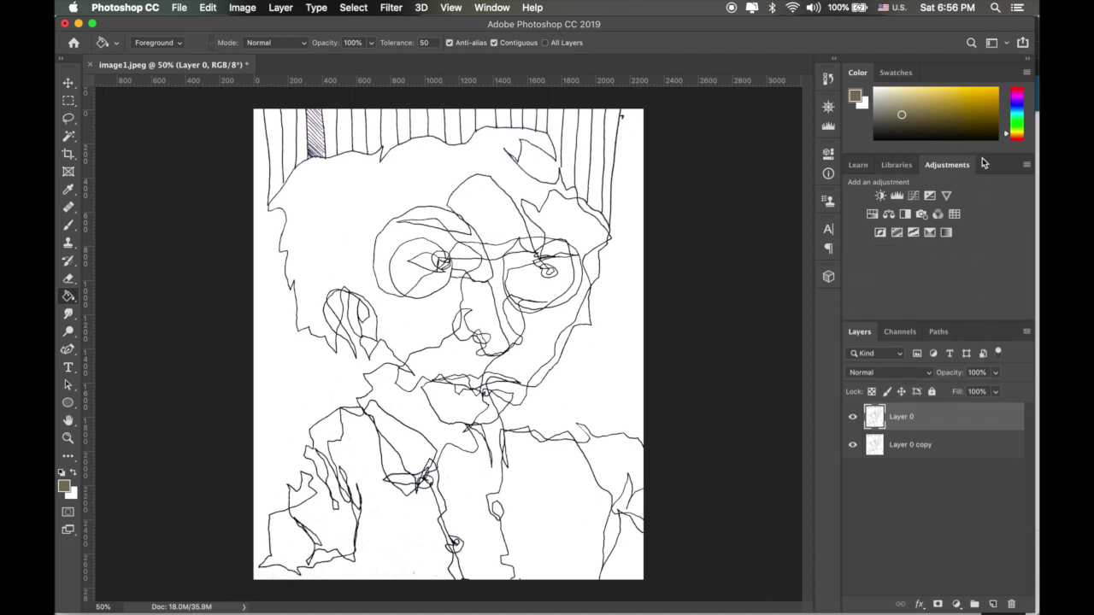
{"action": "left_click_drag", "start_coordinate": [982, 153], "coordinate": [981, 304]}
{"action": "left_click", "coordinate": [934, 226]}
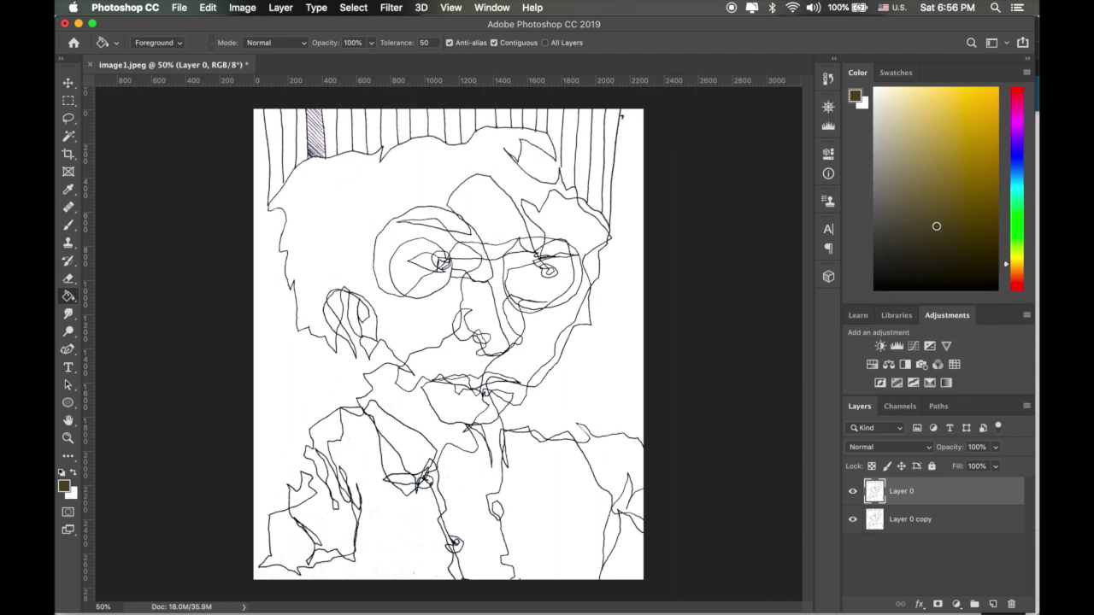
{"action": "left_click", "coordinate": [344, 215]}
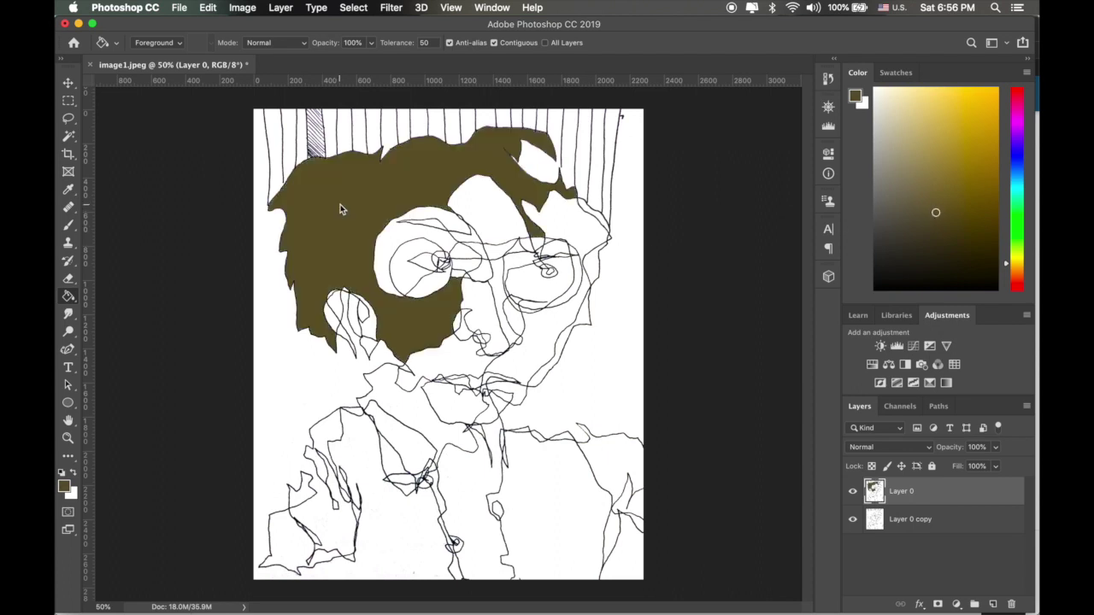
{"action": "left_click", "coordinate": [957, 151]}
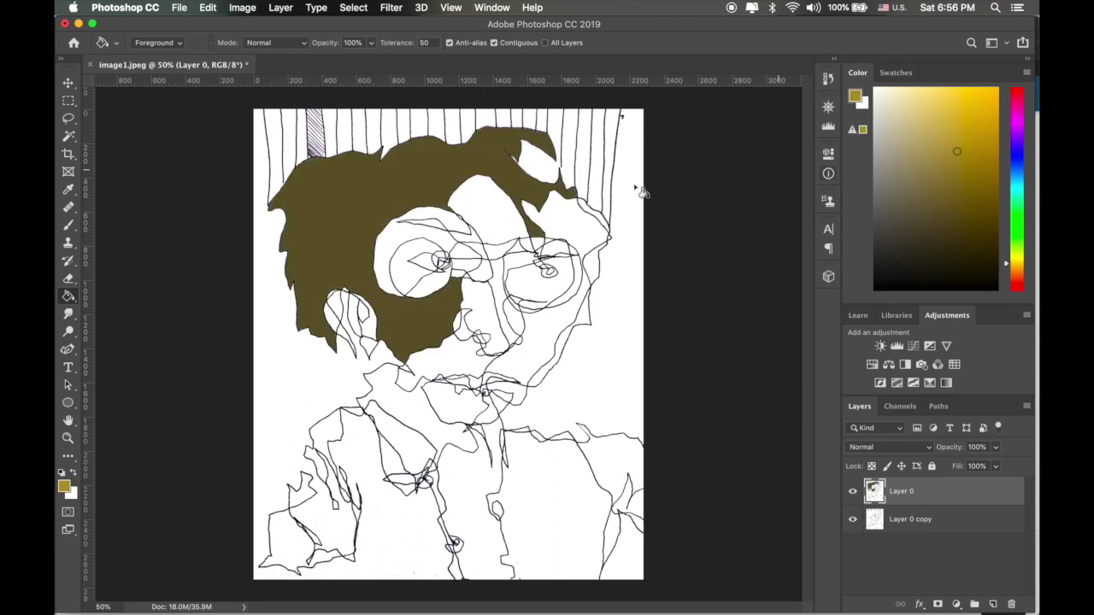
{"action": "left_click", "coordinate": [485, 213]}
{"action": "left_click", "coordinate": [909, 112]}
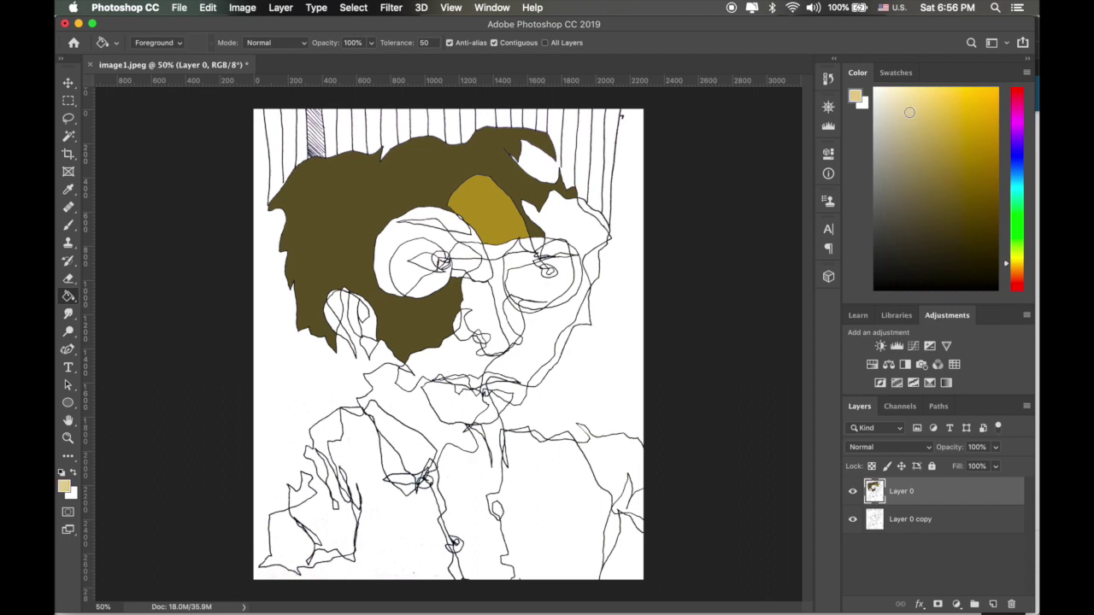
{"action": "left_click", "coordinate": [566, 224]}
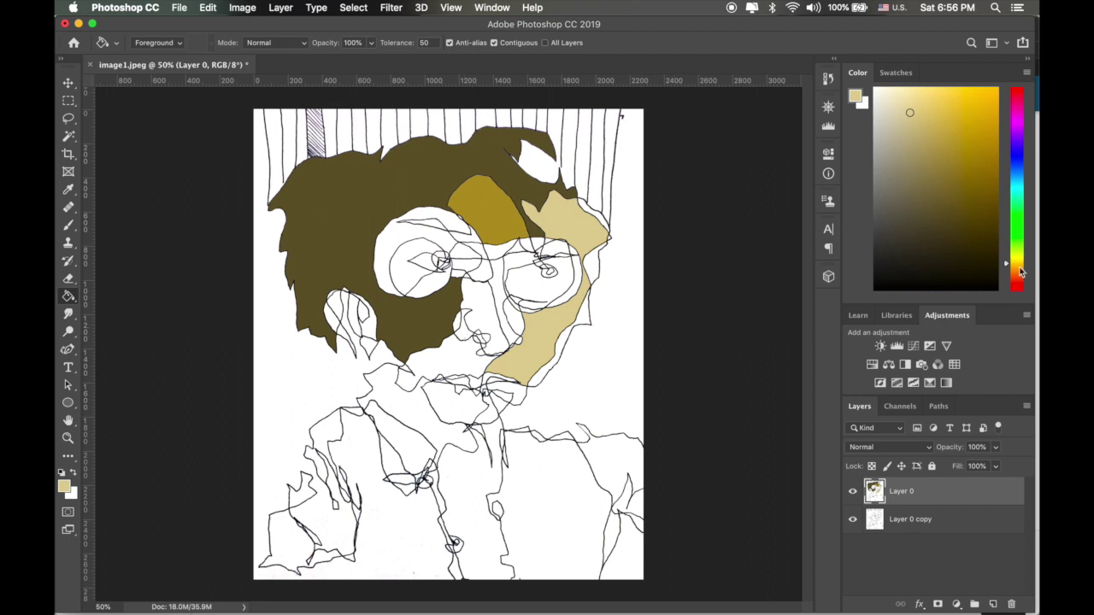
- Fill both eye interiors with teal-green and the left eye ring and right eye top with mint
{"action": "left_click_drag", "start_coordinate": [1007, 269], "coordinate": [1005, 199]}
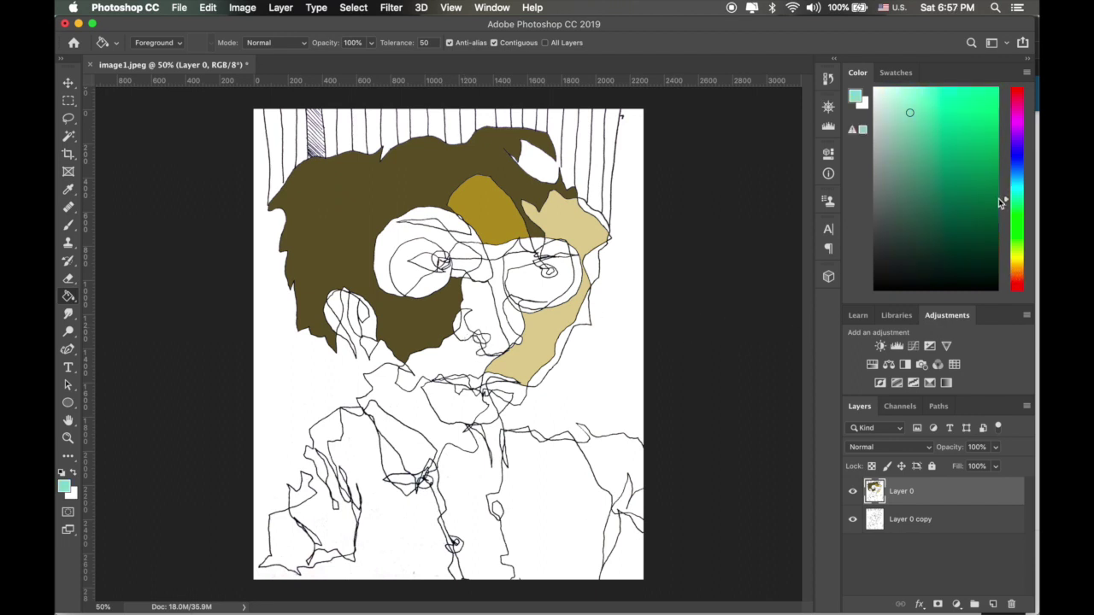
{"action": "left_click", "coordinate": [947, 158]}
{"action": "left_click", "coordinate": [538, 285]}
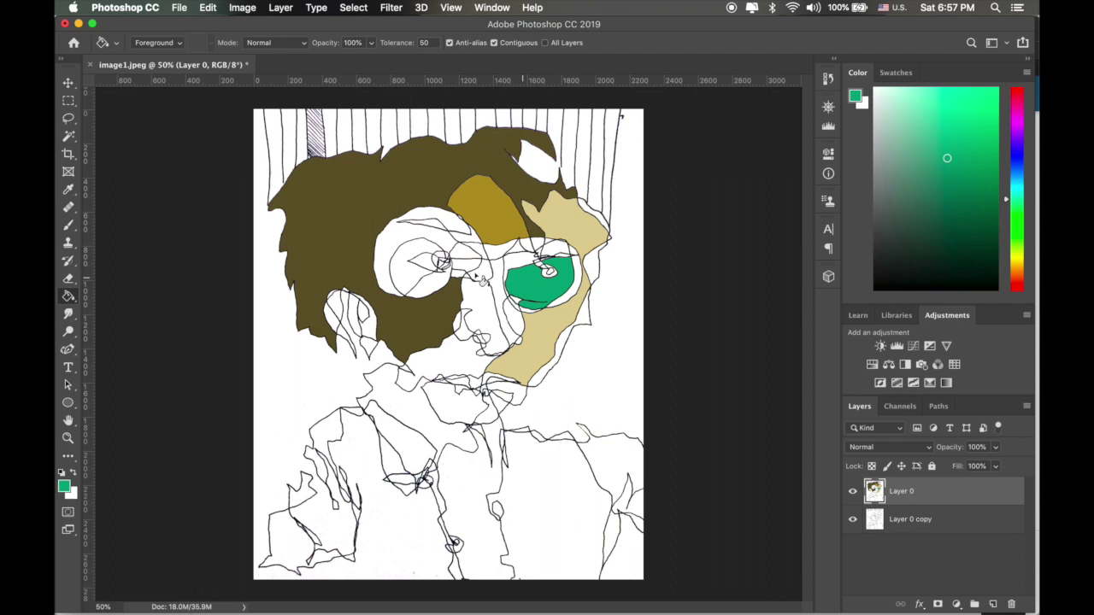
{"action": "left_click", "coordinate": [409, 276]}
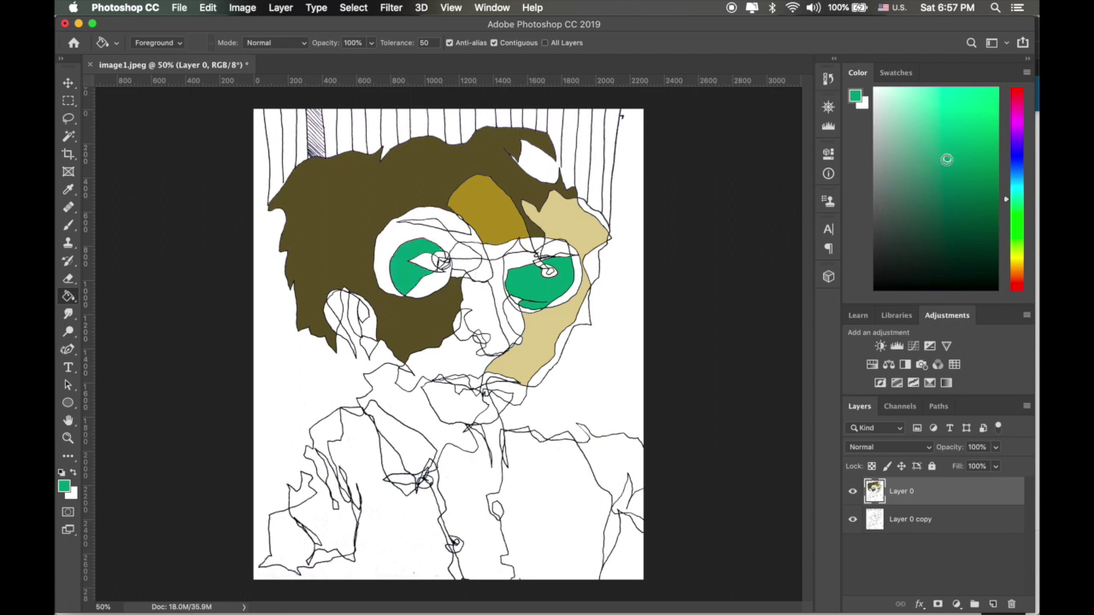
{"action": "left_click", "coordinate": [887, 100]}
{"action": "left_click", "coordinate": [909, 123]}
{"action": "left_click", "coordinate": [444, 239]}
{"action": "left_click", "coordinate": [556, 249]}
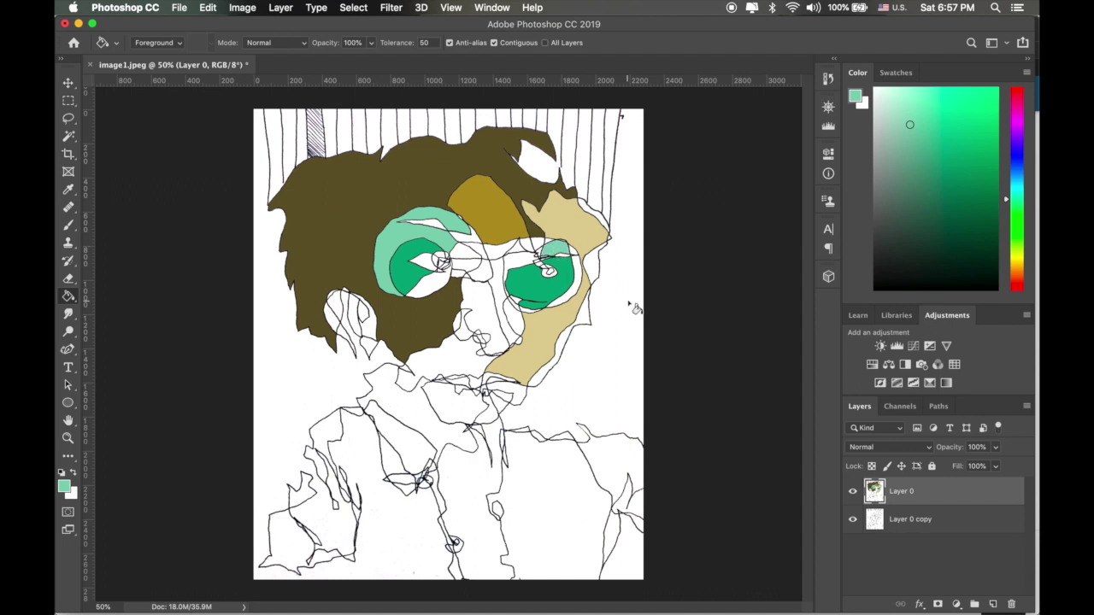
- Undo the fills back to the whitened line drawing, restore Layer 0 copy, and select Layer 0
{"action": "key", "text": "super+z"}
{"action": "key", "text": "super+z"}
{"action": "key", "text": "super+z"}
{"action": "key", "text": "super+z"}
{"action": "key", "text": "super+z"}
{"action": "key", "text": "super+z"}
{"action": "key", "text": "super+z"}
{"action": "key", "text": "super+z"}
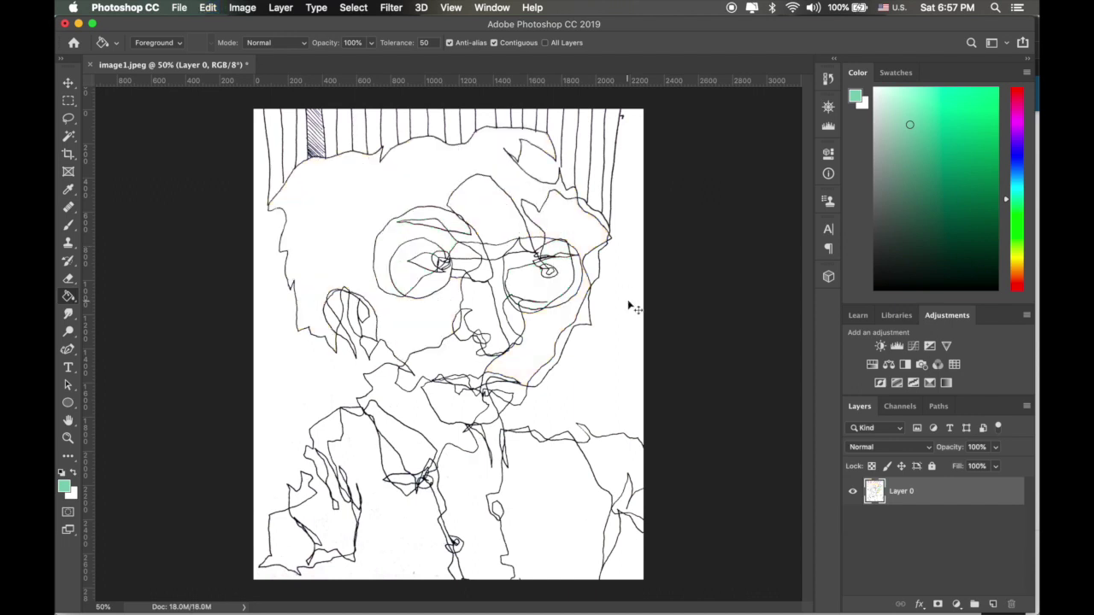
{"action": "key", "text": "super+z"}
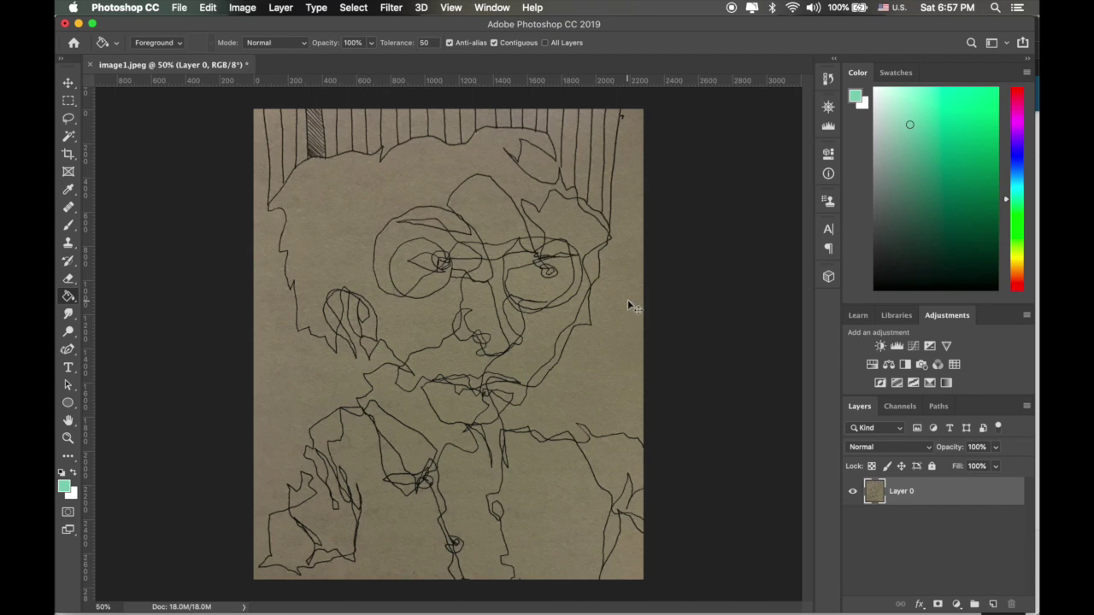
{"action": "key", "text": "super+shift+z"}
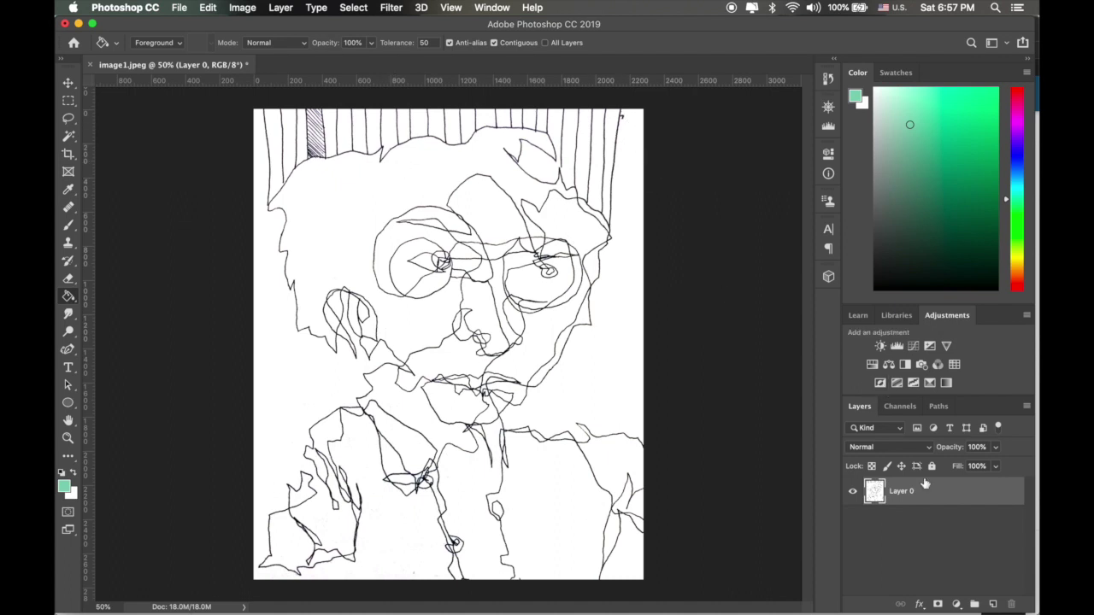
{"action": "left_click_drag", "start_coordinate": [936, 504], "coordinate": [915, 530]}
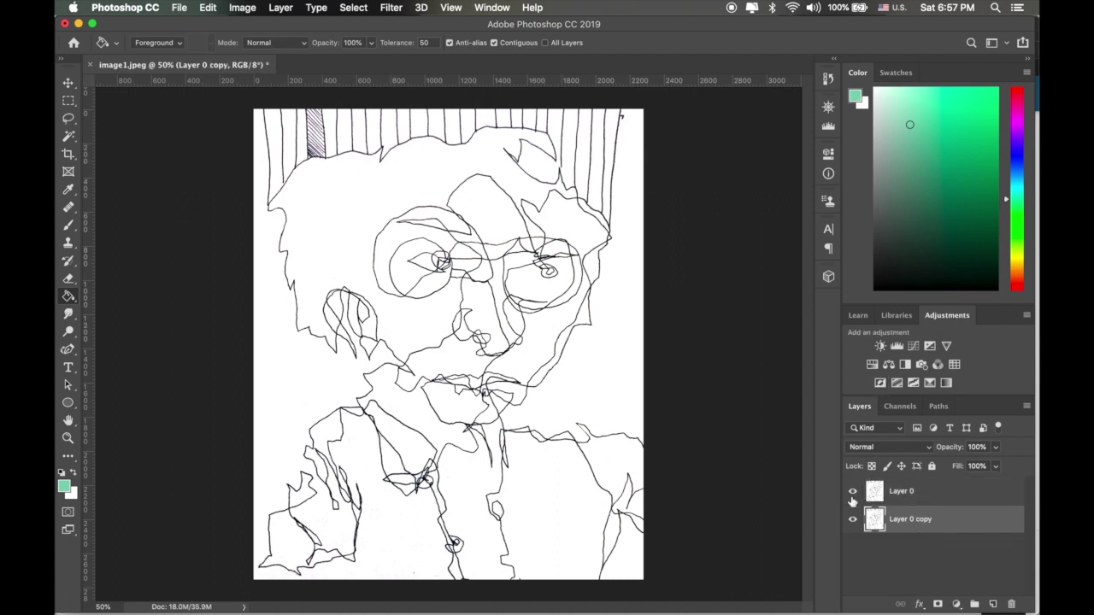
{"action": "left_click", "coordinate": [906, 491]}
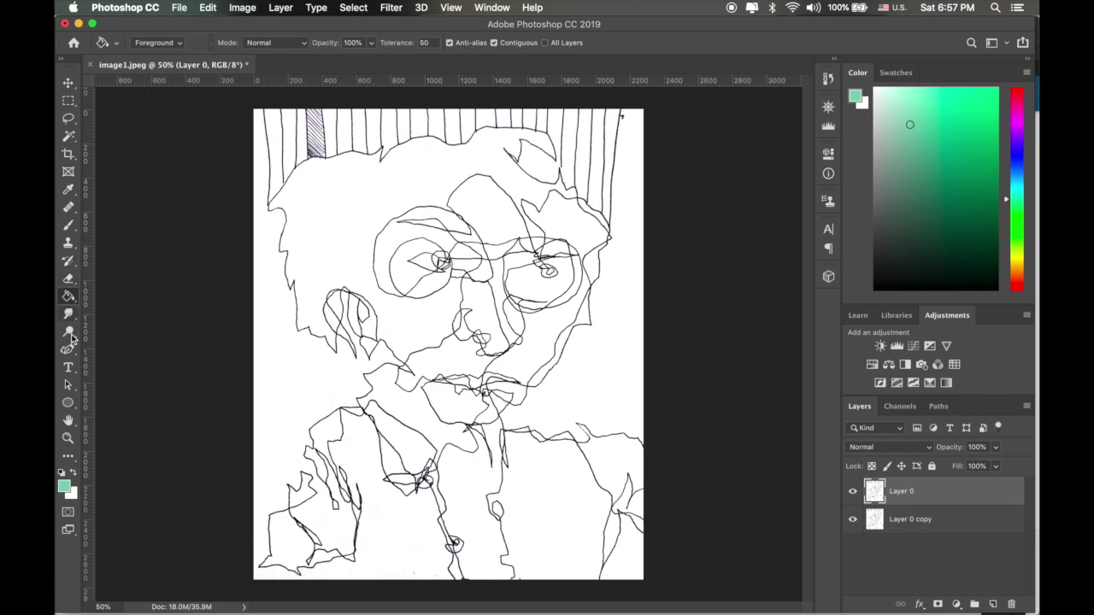
{"action": "left_click_drag", "start_coordinate": [68, 355], "coordinate": [102, 352]}
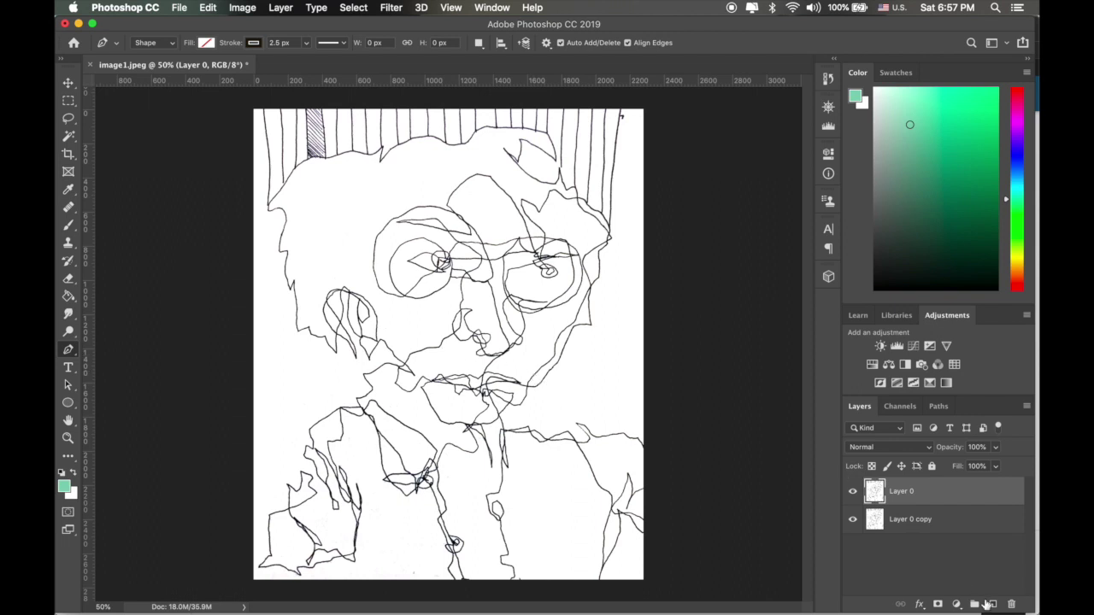
- Add a new layer above Layer 0 and zoom to about two-thirds size
{"action": "left_click", "coordinate": [992, 604]}
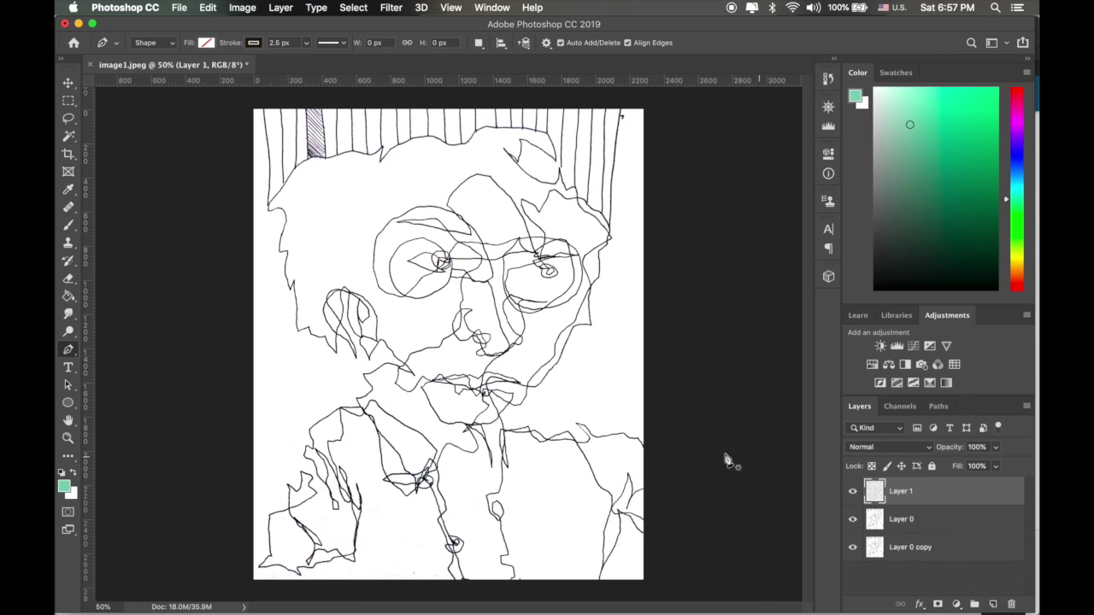
{"action": "key", "text": "super+equal"}
{"action": "key", "text": "super+minus"}
{"action": "key", "text": "super+minus"}
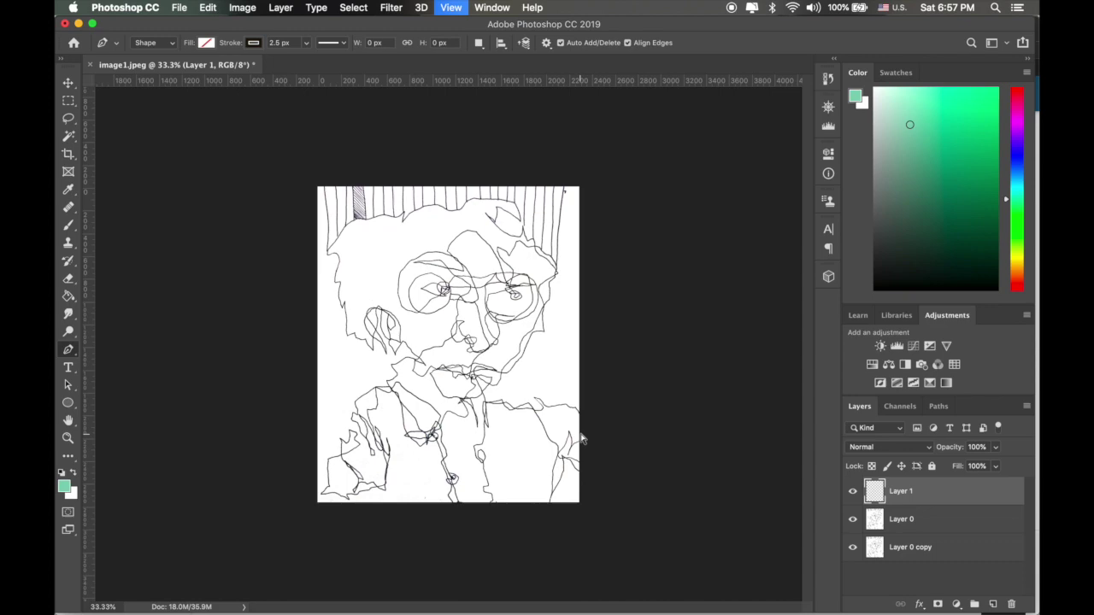
{"action": "key", "text": "super+equal"}
{"action": "key", "text": "super+equal"}
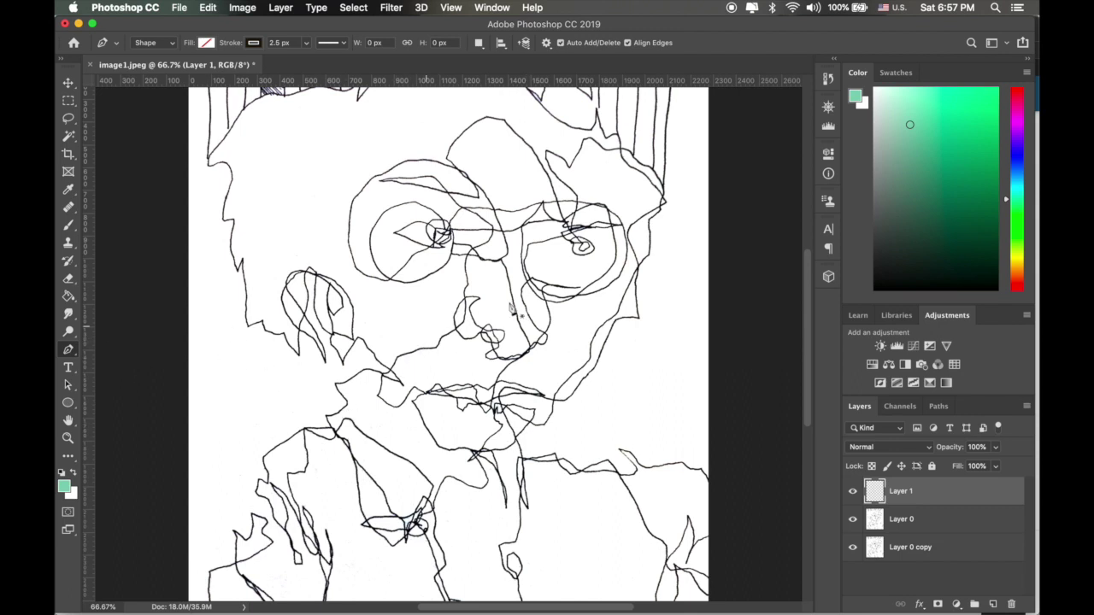
- Discard a trial Freeform Pen stroke along the left eye and add a fresh Layer 1
{"action": "left_click", "coordinate": [70, 352]}
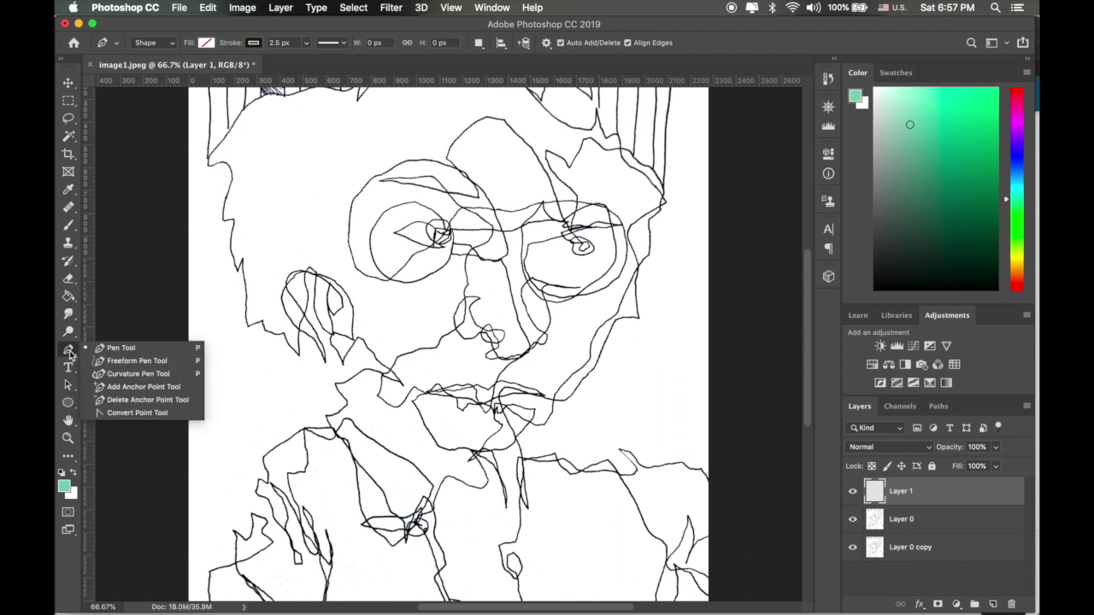
{"action": "left_click", "coordinate": [112, 363]}
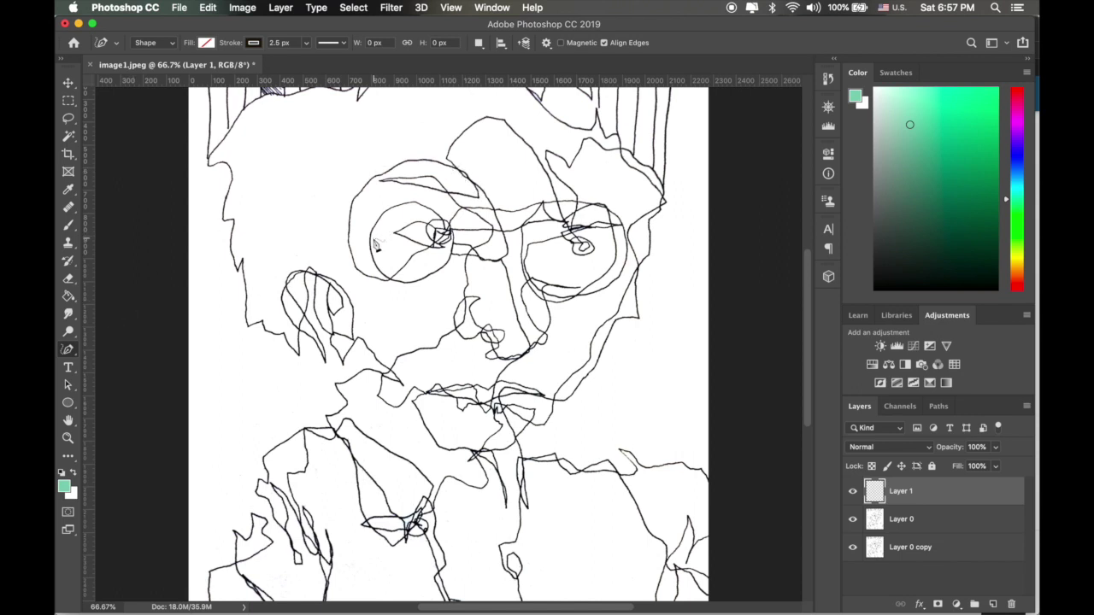
{"action": "mouse_move", "coordinate": [384, 275]}
{"action": "left_mouse_down"}
{"action": "mouse_move", "coordinate": [411, 286]}
{"action": "mouse_move", "coordinate": [440, 276]}
{"action": "mouse_move", "coordinate": [455, 246]}
{"action": "left_mouse_up"}
{"action": "key", "text": "super+z"}
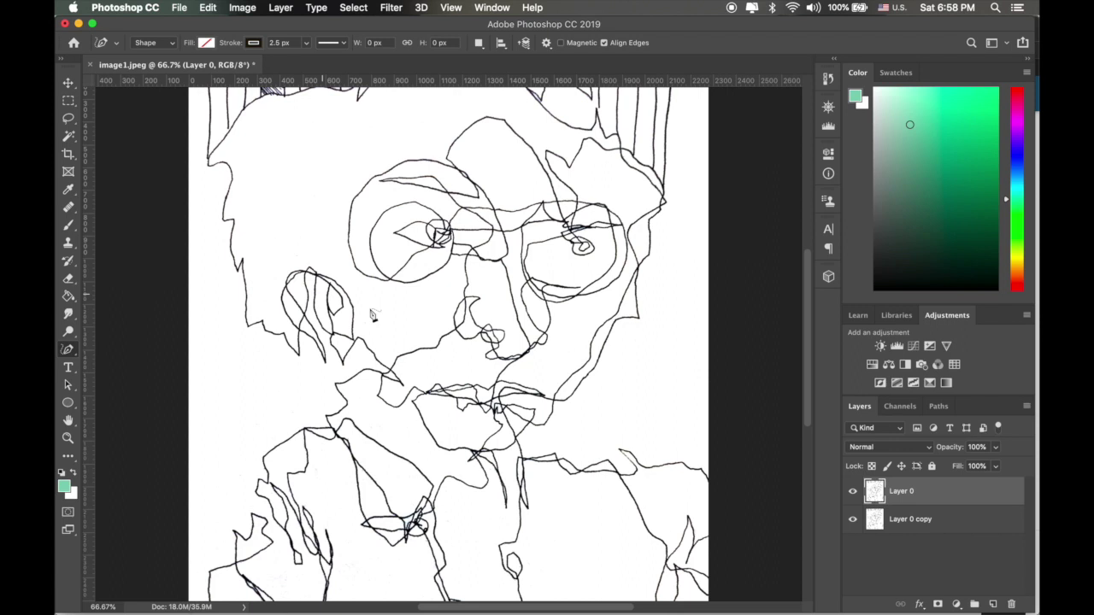
{"action": "left_click", "coordinate": [992, 604]}
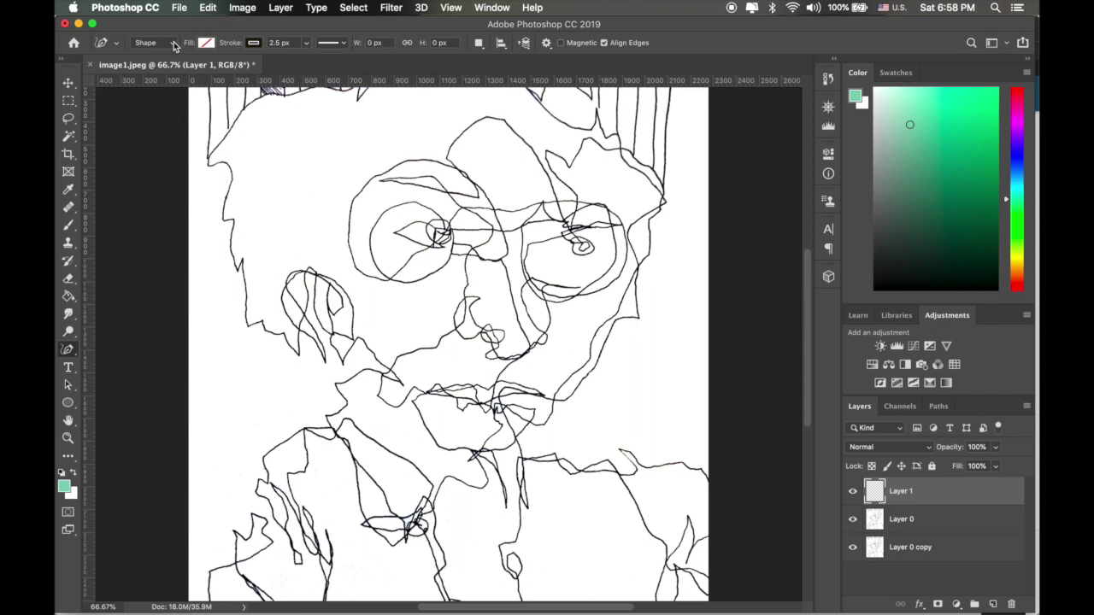
- Set the Freeform Pen Tool to Shape mode with no fill and a 2.5 px stroke
{"action": "left_click", "coordinate": [173, 42]}
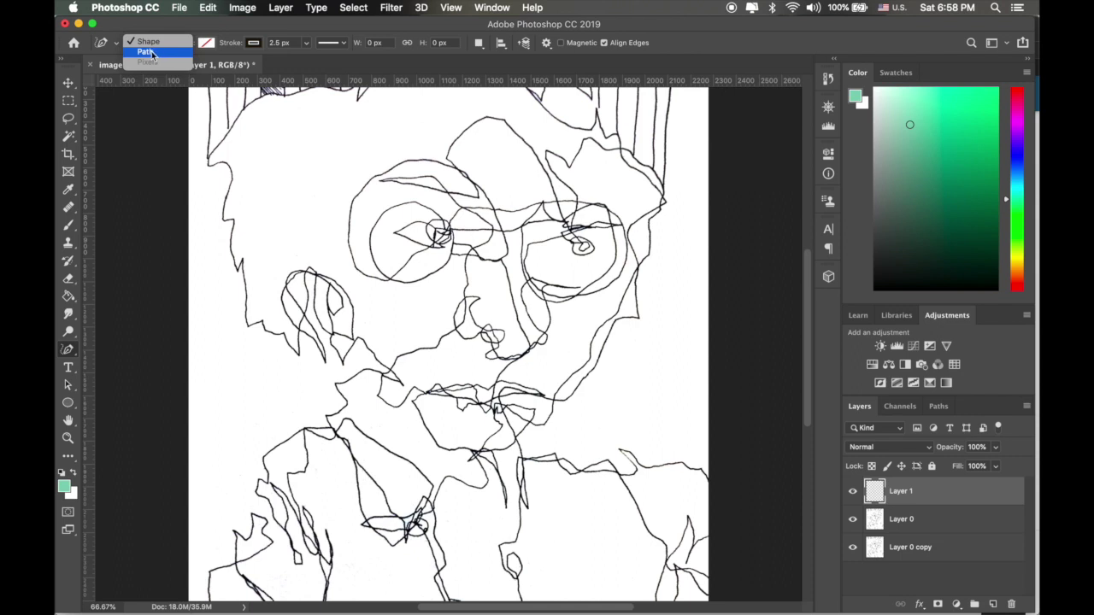
{"action": "left_click", "coordinate": [287, 168]}
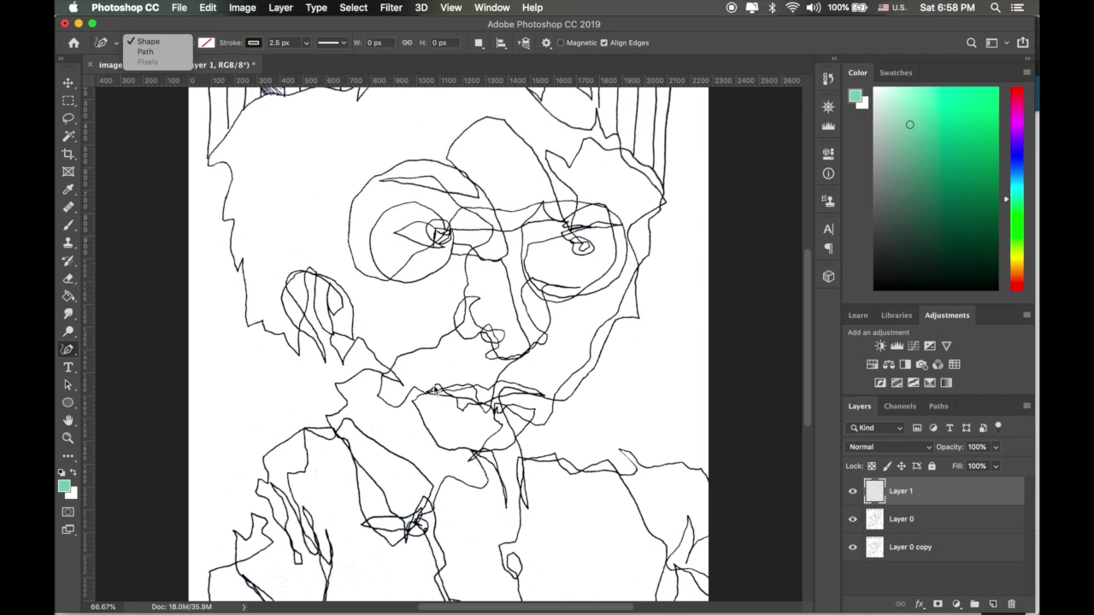
{"action": "left_click", "coordinate": [142, 45]}
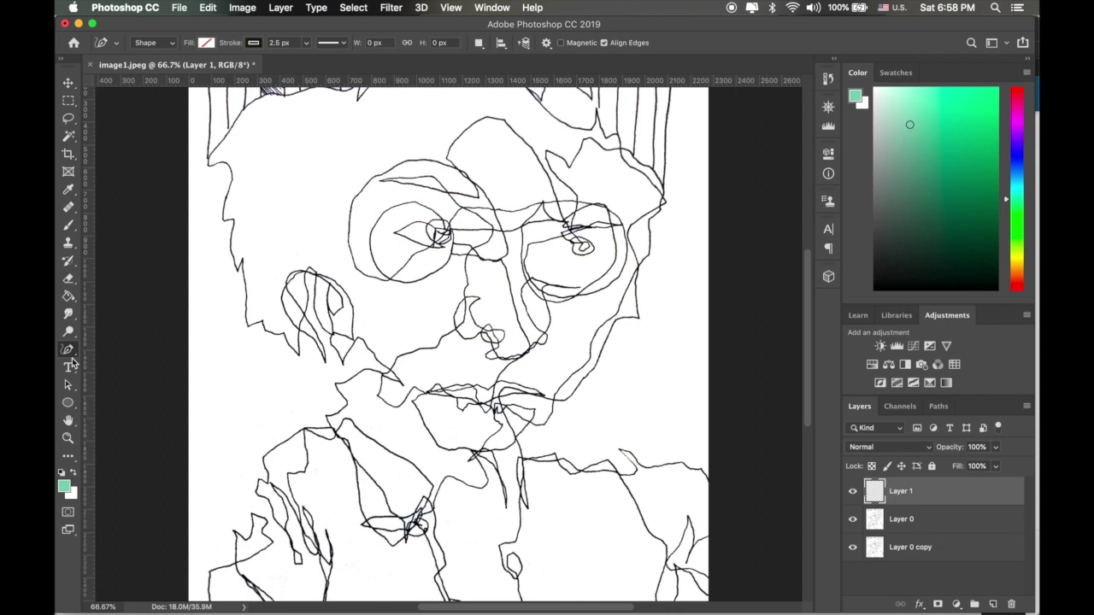
{"action": "left_click", "coordinate": [172, 46]}
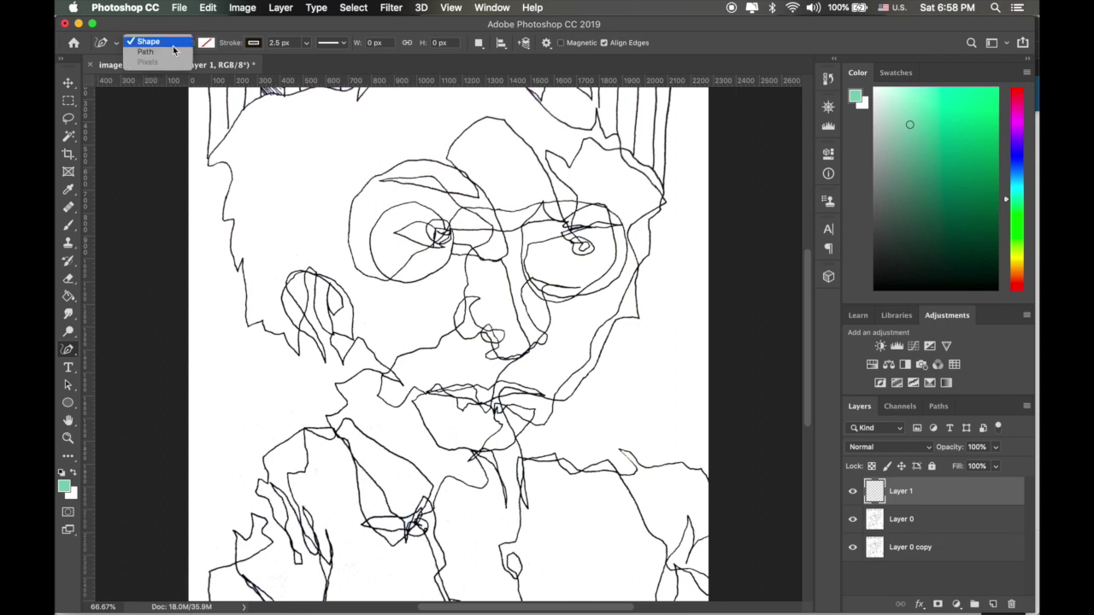
{"action": "left_click", "coordinate": [169, 44]}
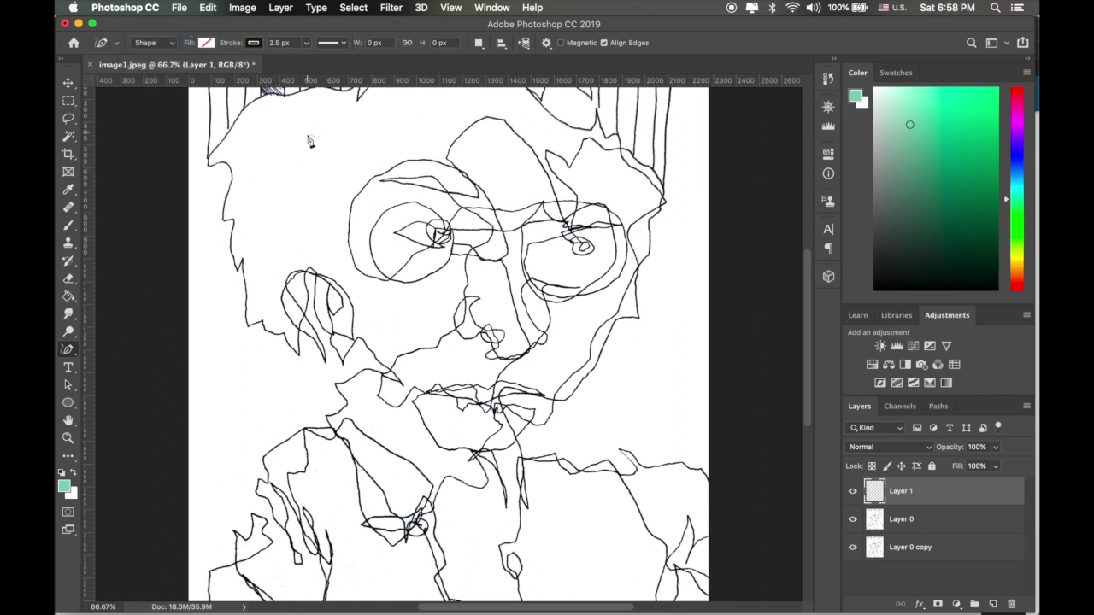
{"action": "scroll", "coordinate": [415, 343], "scroll_direction": "up", "scroll_amount": 1}
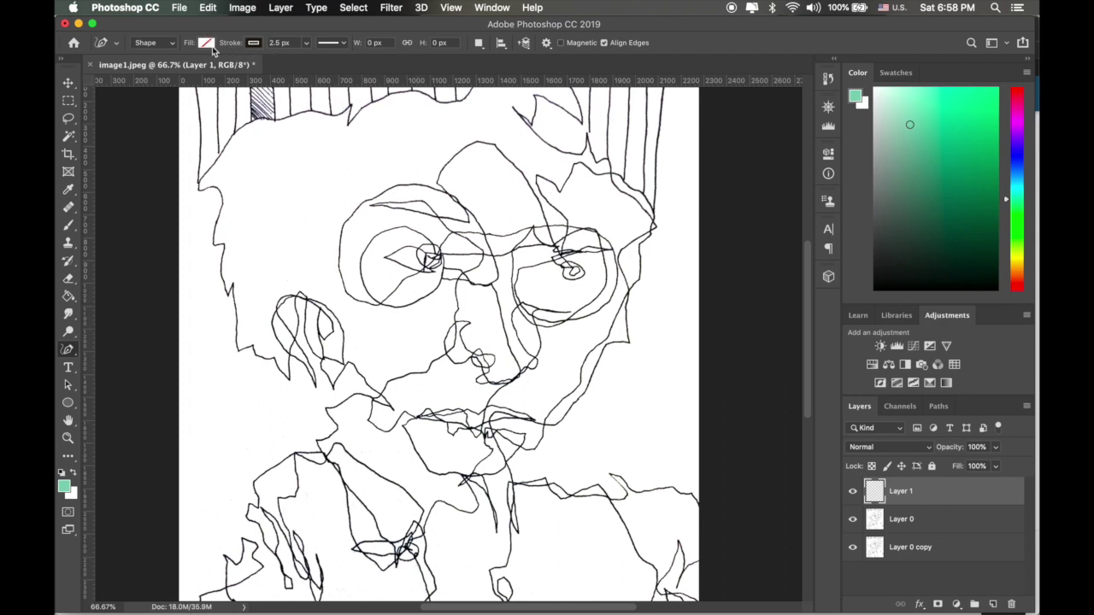
{"action": "left_click", "coordinate": [206, 43]}
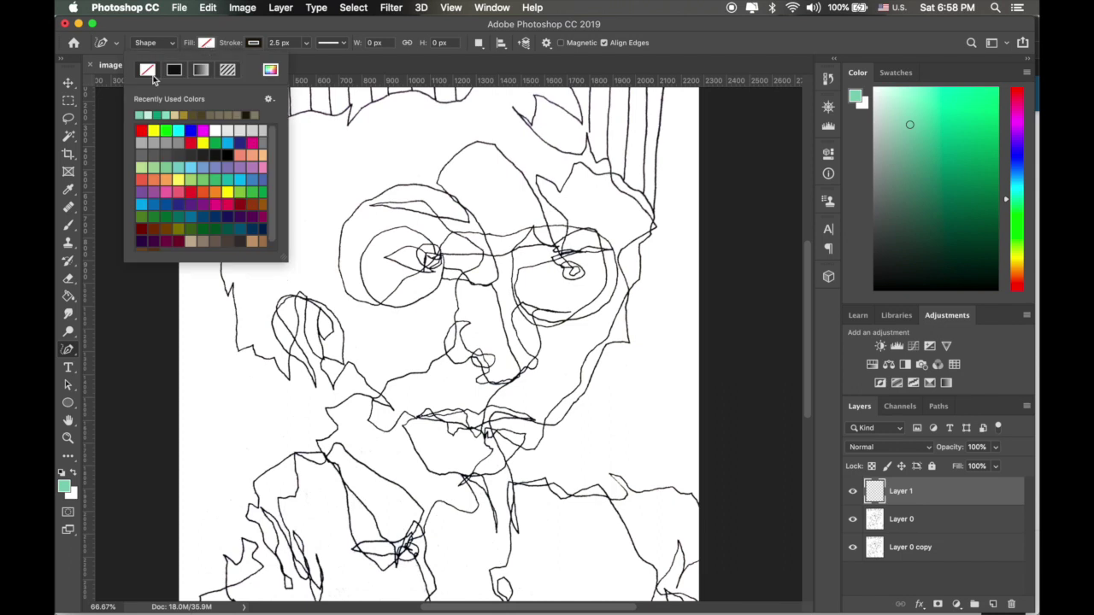
{"action": "left_click", "coordinate": [206, 47]}
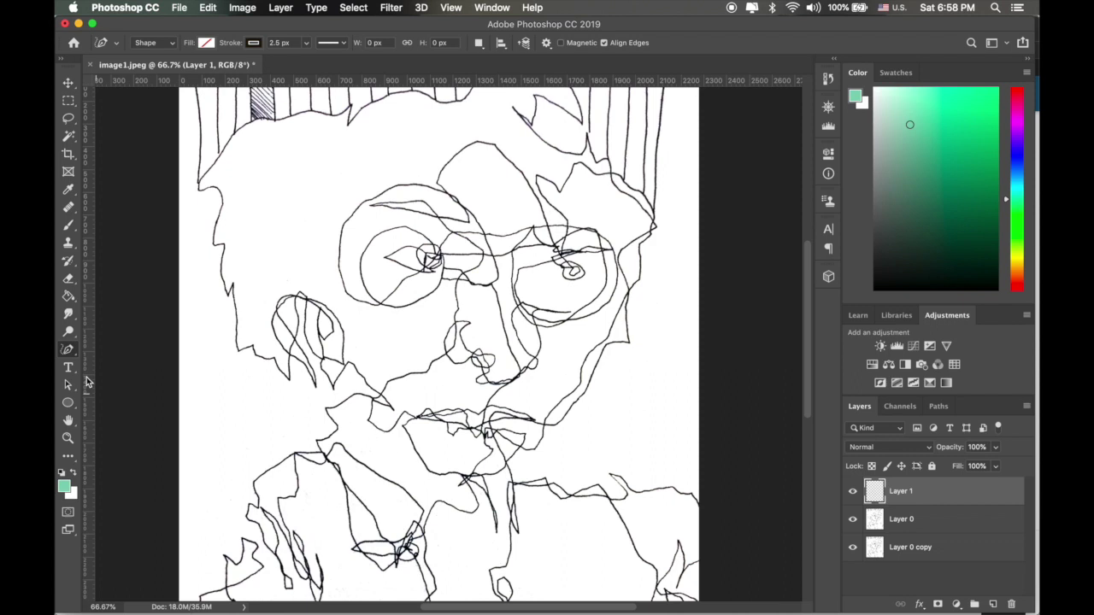
{"action": "left_click", "coordinate": [68, 353]}
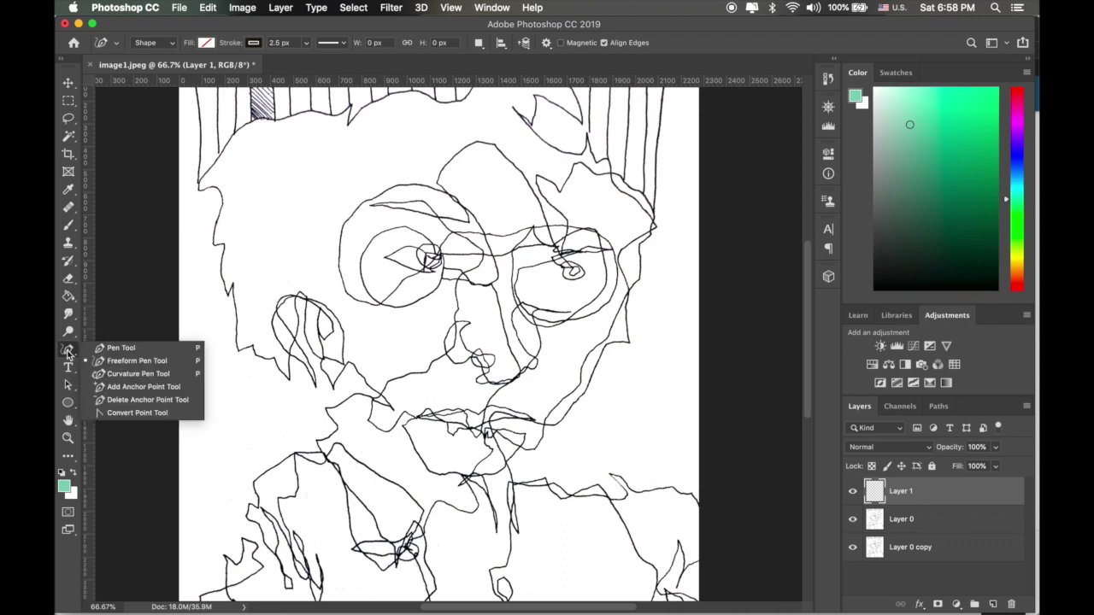
{"action": "left_click", "coordinate": [124, 363]}
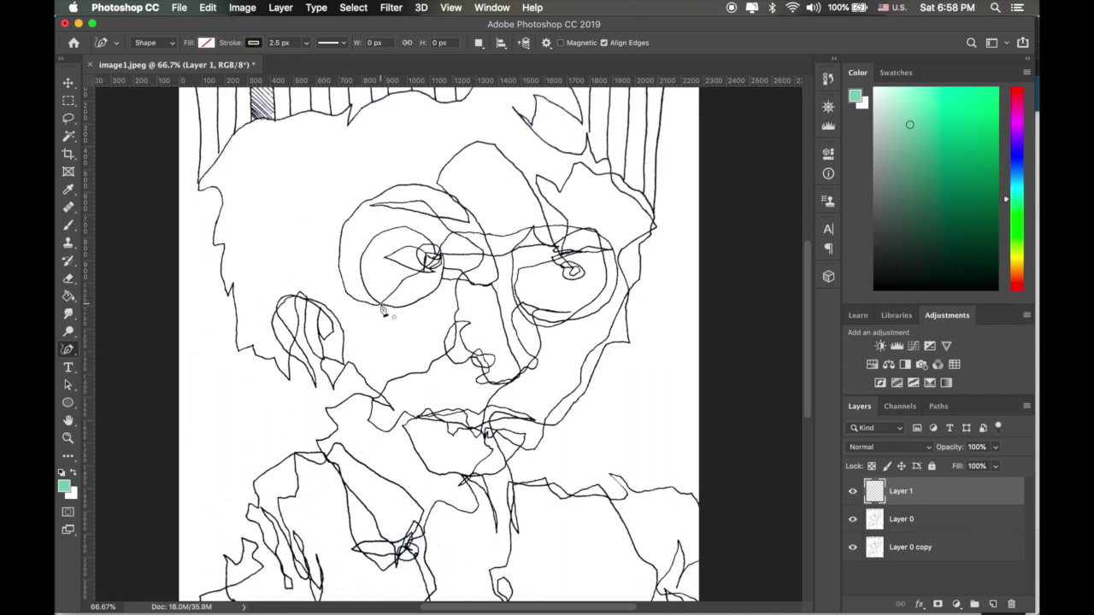
- Trace the left eye's circle and inner eye as Shape 1 and 2, then hide both Layer 0 layers
{"action": "mouse_move", "coordinate": [382, 310]}
{"action": "left_mouse_down"}
{"action": "mouse_move", "coordinate": [361, 270]}
{"action": "mouse_move", "coordinate": [371, 243]}
{"action": "mouse_move", "coordinate": [387, 229]}
{"action": "mouse_move", "coordinate": [413, 231]}
{"action": "mouse_move", "coordinate": [444, 271]}
{"action": "mouse_move", "coordinate": [439, 294]}
{"action": "mouse_move", "coordinate": [381, 305]}
{"action": "left_mouse_up"}
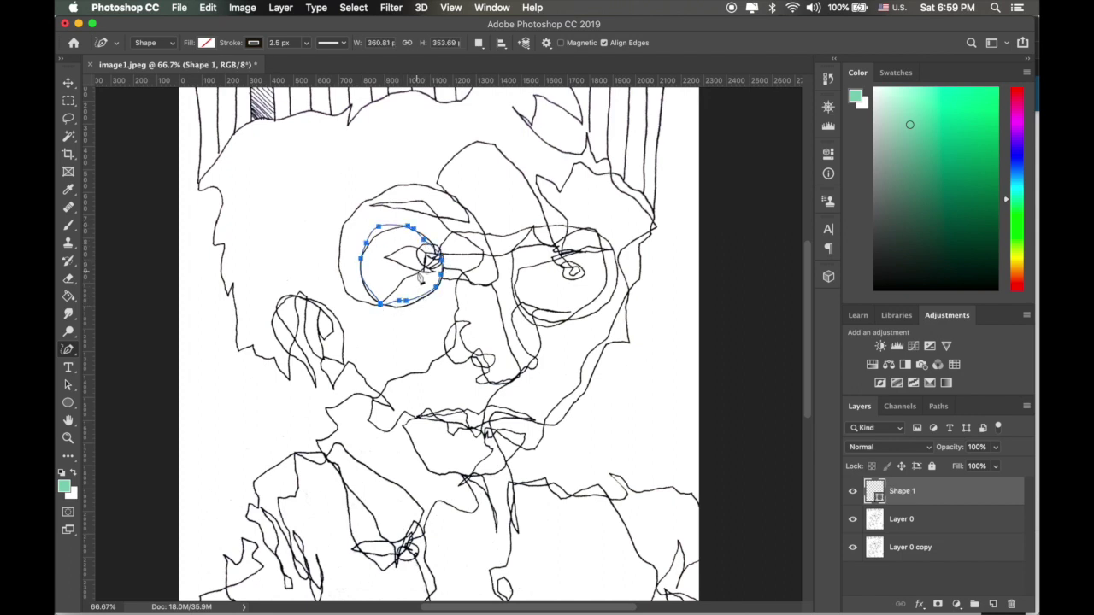
{"action": "mouse_move", "coordinate": [416, 273]}
{"action": "left_mouse_down"}
{"action": "mouse_move", "coordinate": [386, 263]}
{"action": "mouse_move", "coordinate": [425, 254]}
{"action": "mouse_move", "coordinate": [425, 277]}
{"action": "left_mouse_up"}
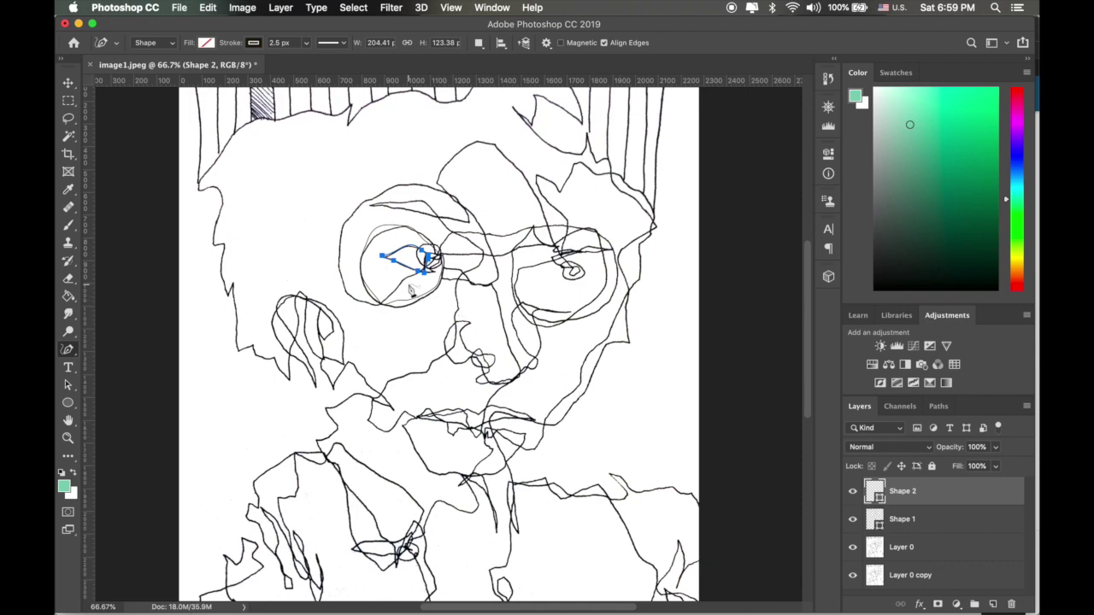
{"action": "left_click", "coordinate": [852, 551]}
{"action": "left_click", "coordinate": [853, 576]}
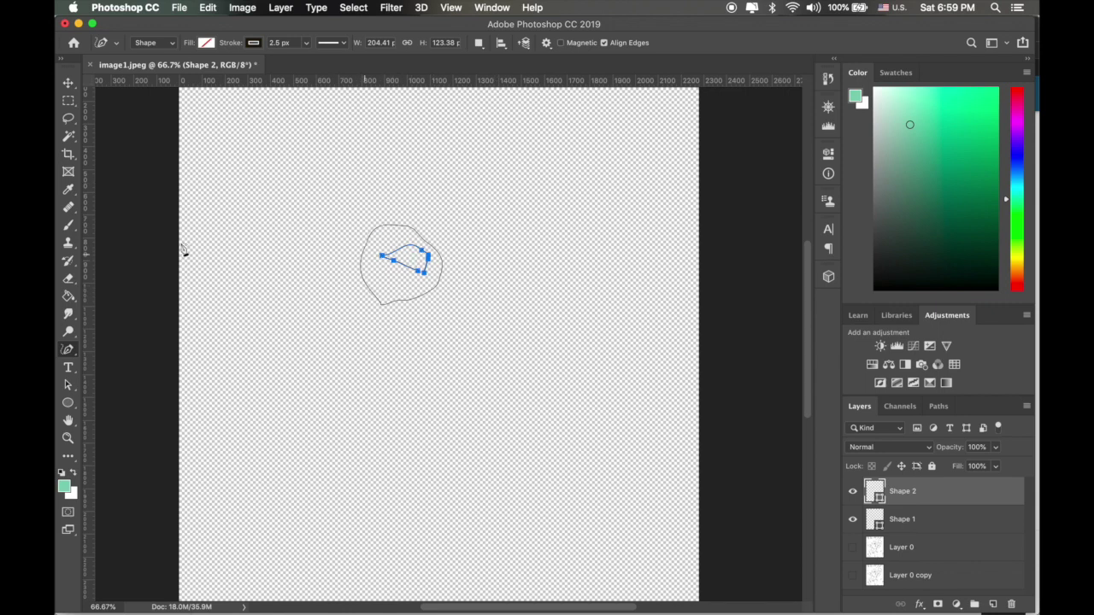
- Rasterize the left-eye shape and fill it green with the Paint Bucket
{"action": "left_click", "coordinate": [69, 297]}
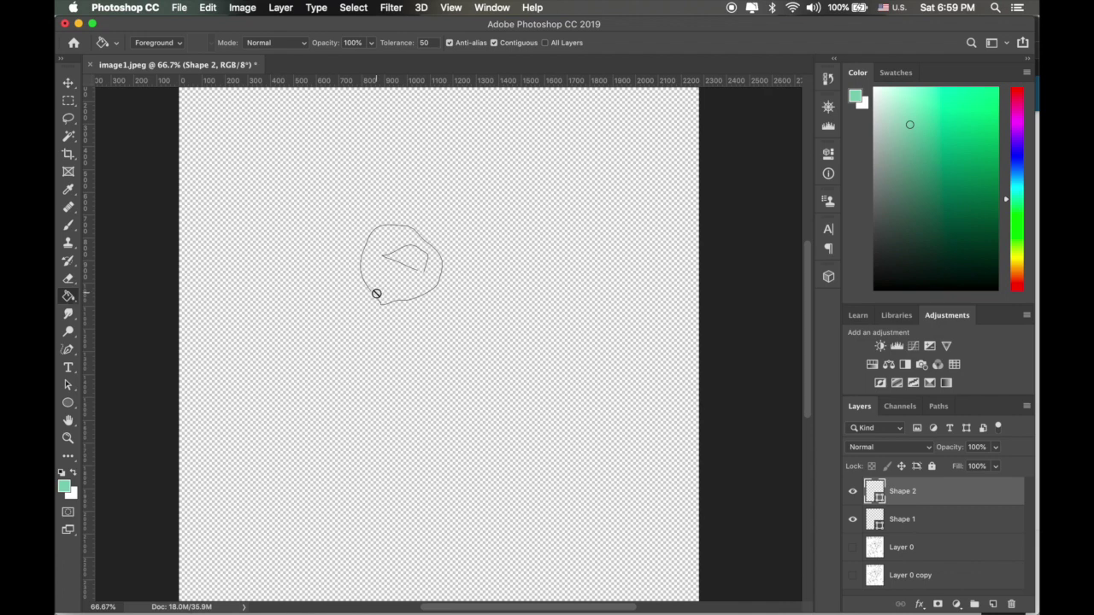
{"action": "left_click", "coordinate": [393, 280]}
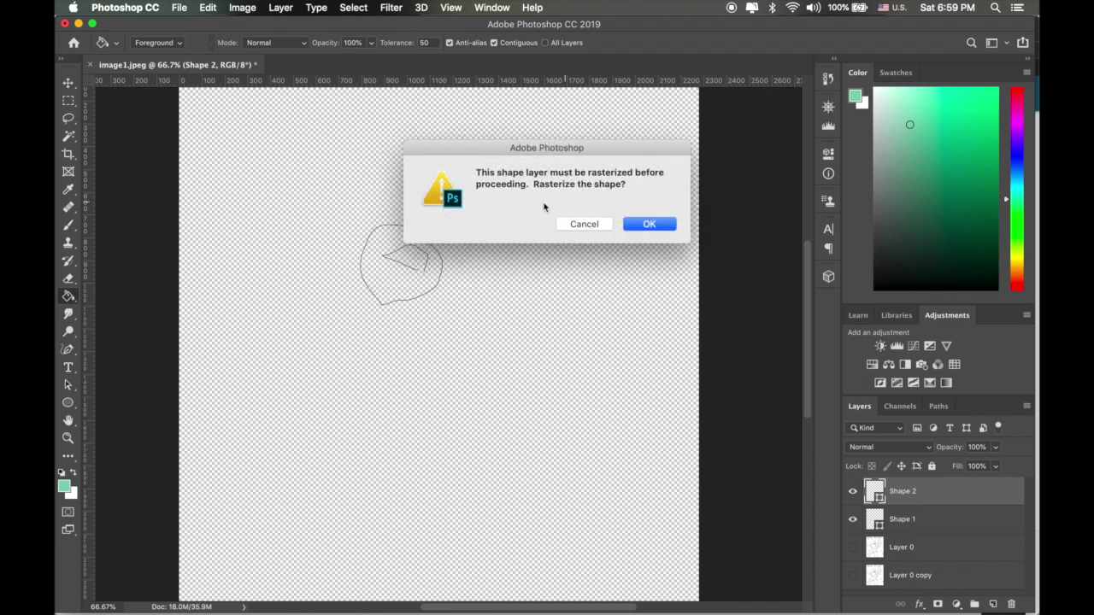
{"action": "left_click", "coordinate": [648, 224]}
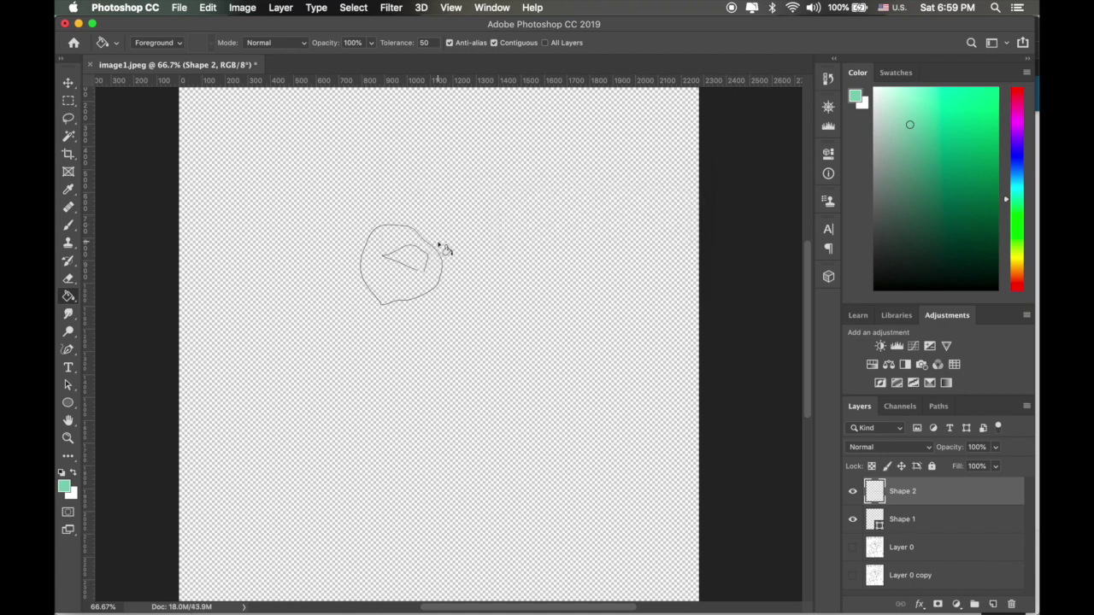
{"action": "left_click", "coordinate": [379, 265]}
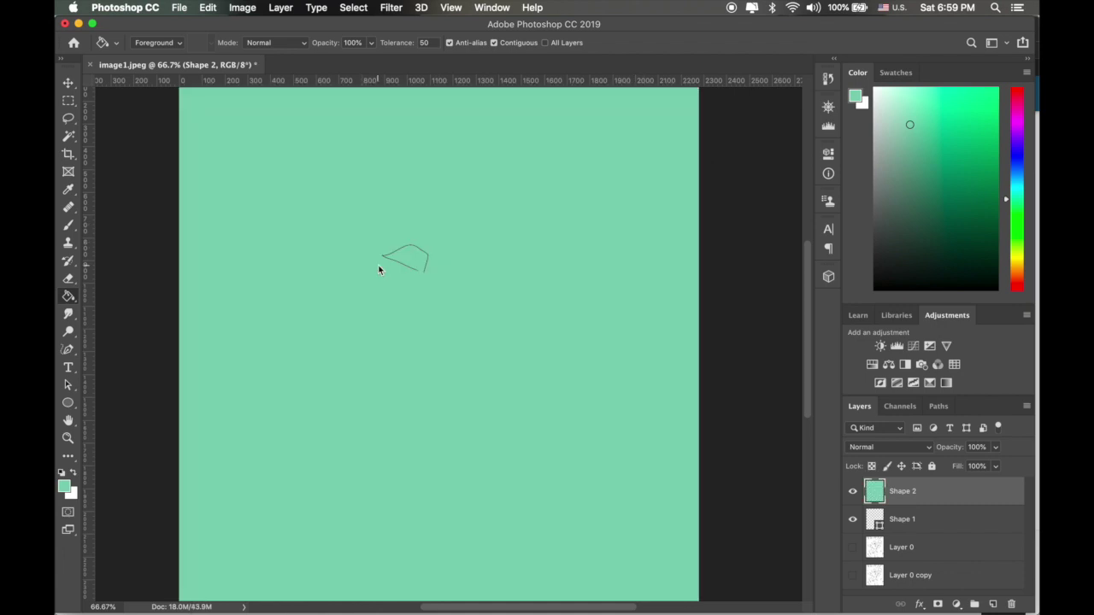
- Undo the green fill, the rasterizing and the layer hiding so the eye stays vector and the line drawing shows
{"action": "key", "text": "super+z"}
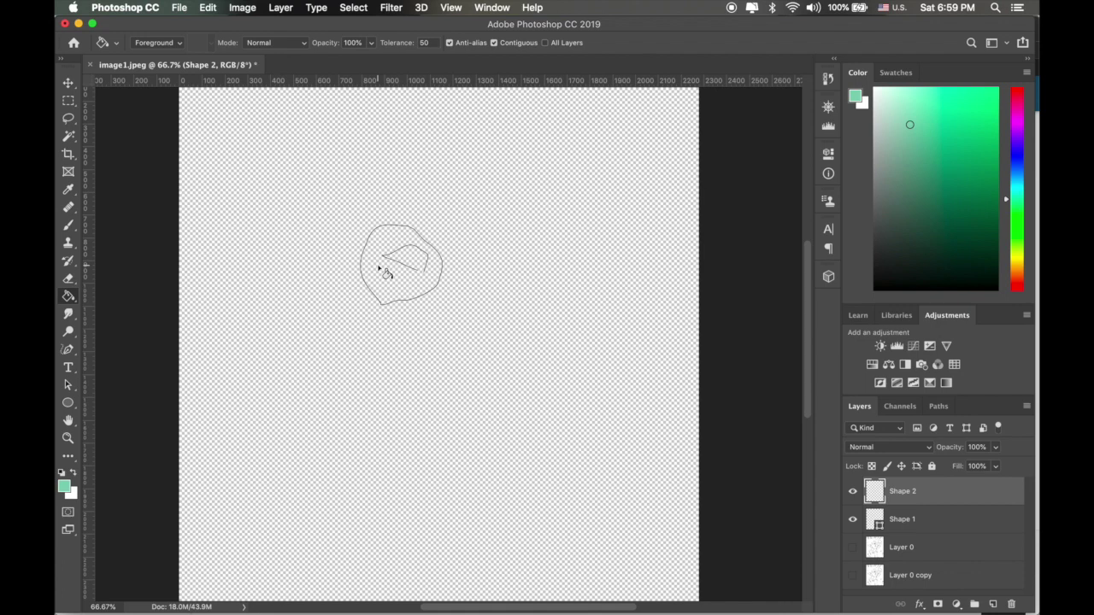
{"action": "key", "text": "super+z"}
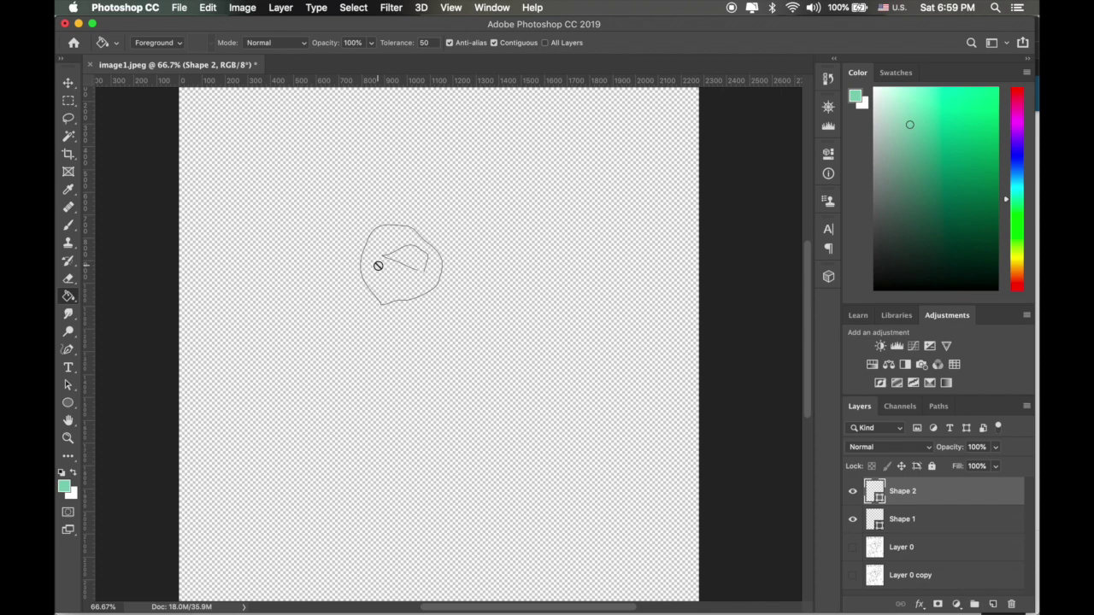
{"action": "key", "text": "super+z"}
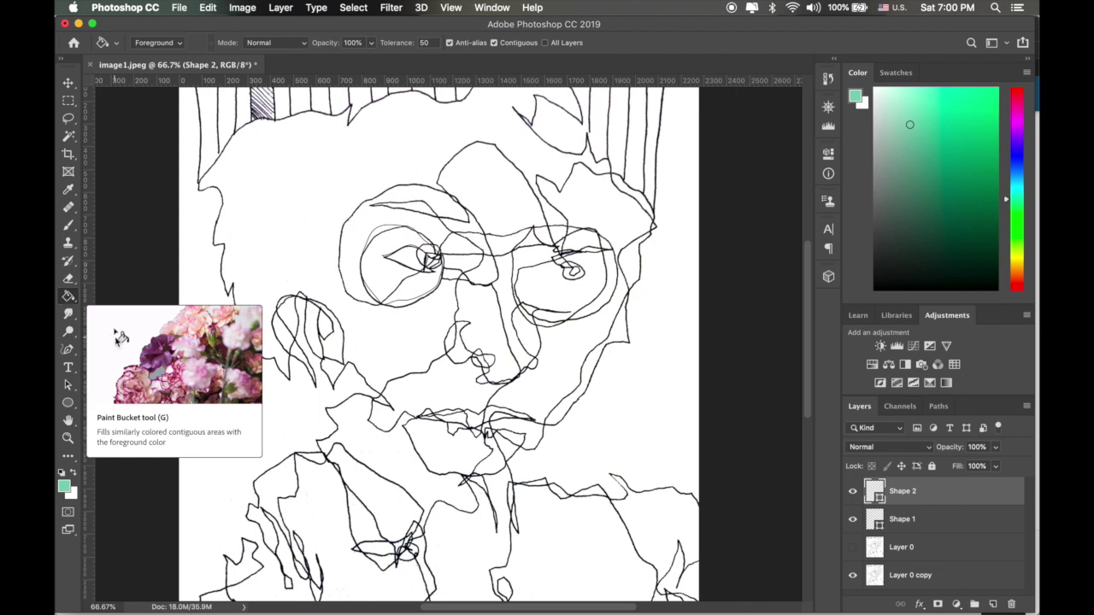
- Set the Freeform Pen to Path mode and trace the left eyebrow line
{"action": "left_click", "coordinate": [68, 349]}
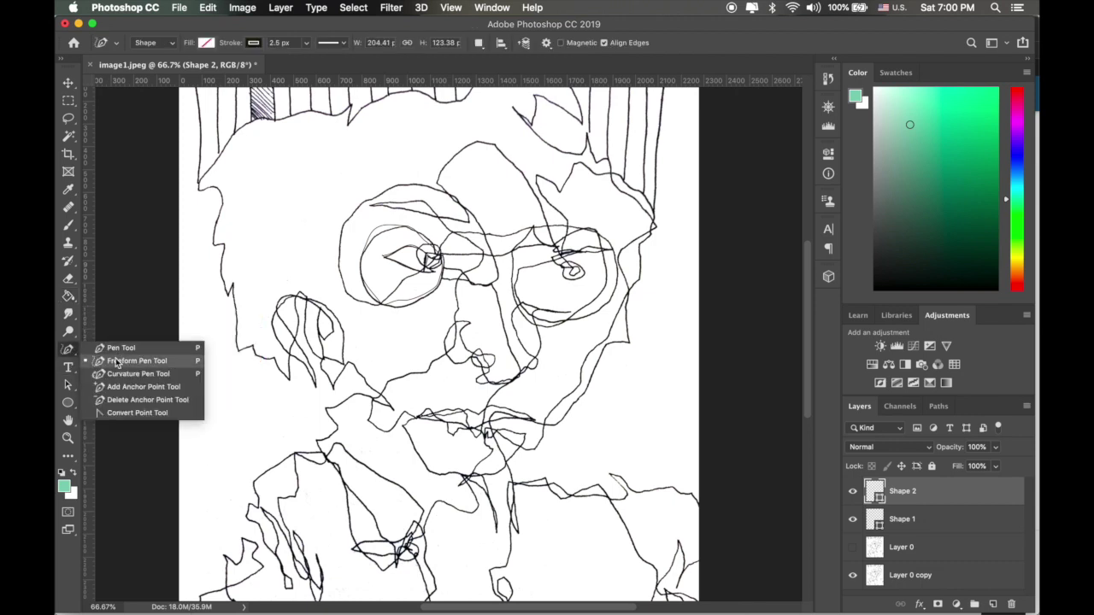
{"action": "left_click", "coordinate": [117, 365]}
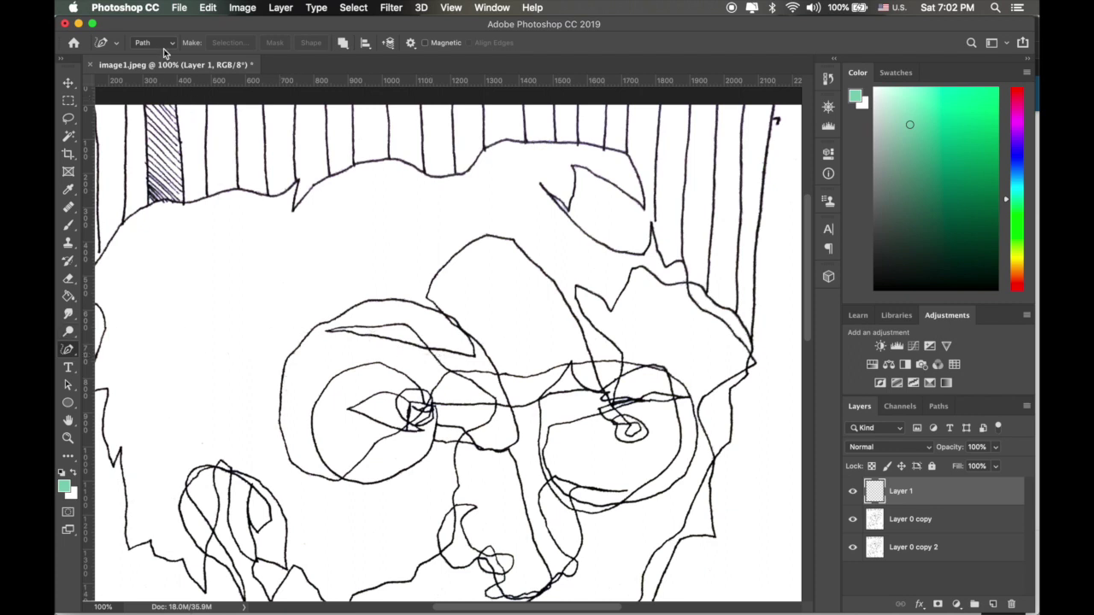
{"action": "left_click", "coordinate": [174, 45]}
{"action": "left_click", "coordinate": [147, 42]}
{"action": "left_click", "coordinate": [68, 350]}
{"action": "left_click", "coordinate": [145, 360]}
{"action": "mouse_move", "coordinate": [427, 350]}
{"action": "left_mouse_down"}
{"action": "mouse_move", "coordinate": [389, 332]}
{"action": "mouse_move", "coordinate": [342, 329]}
{"action": "mouse_move", "coordinate": [363, 349]}
{"action": "mouse_move", "coordinate": [425, 349]}
{"action": "left_mouse_up"}
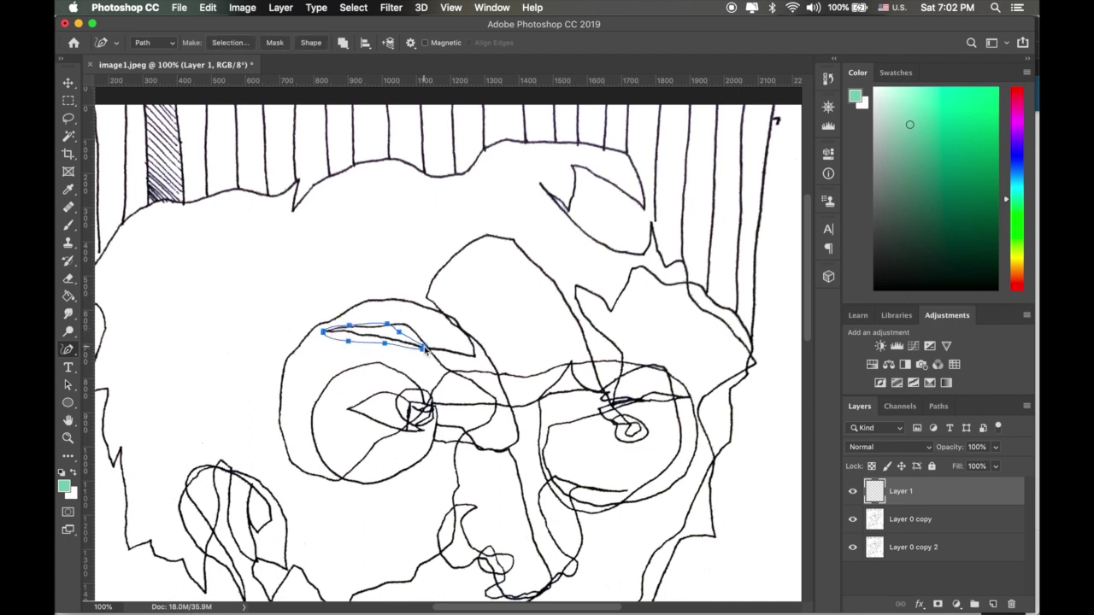
- Stroke the eyebrow path with the green Brush via Stroke Path
{"action": "left_click", "coordinate": [937, 407]}
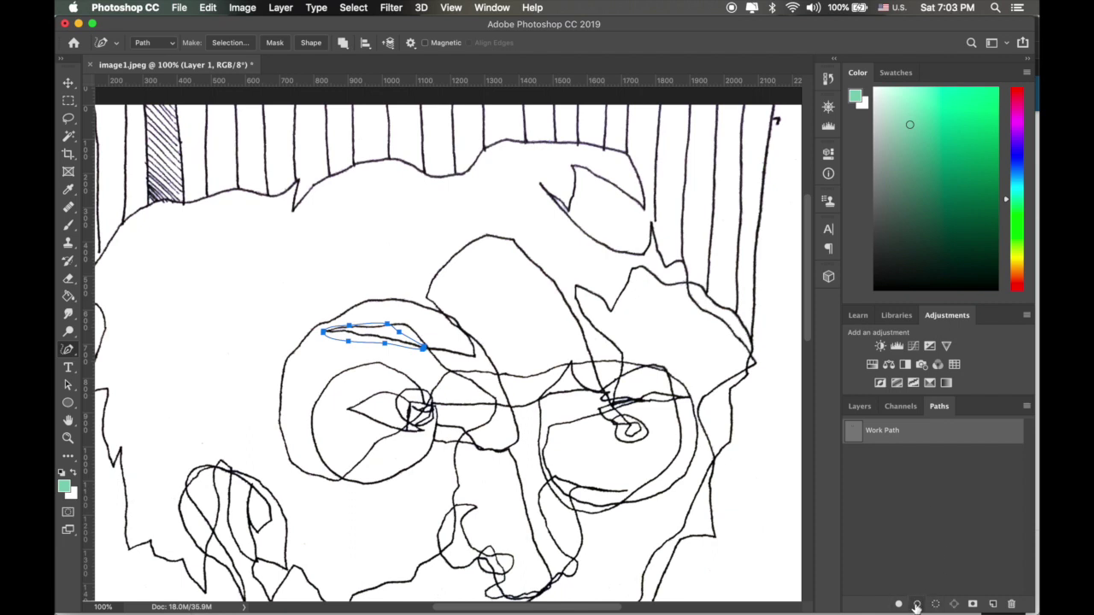
{"action": "left_click", "coordinate": [859, 406]}
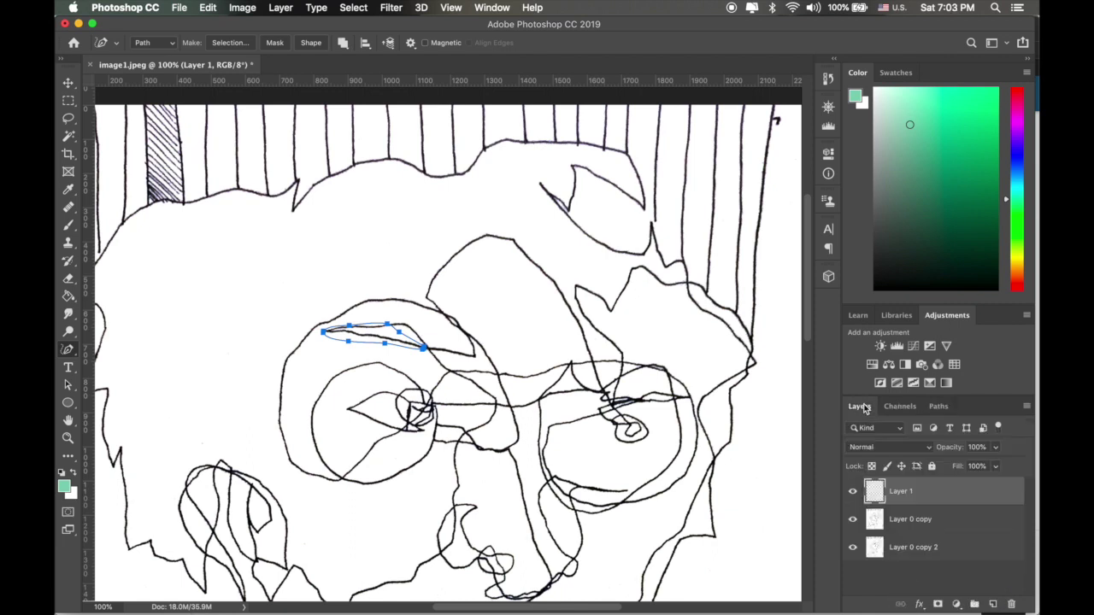
{"action": "right_click", "coordinate": [409, 356]}
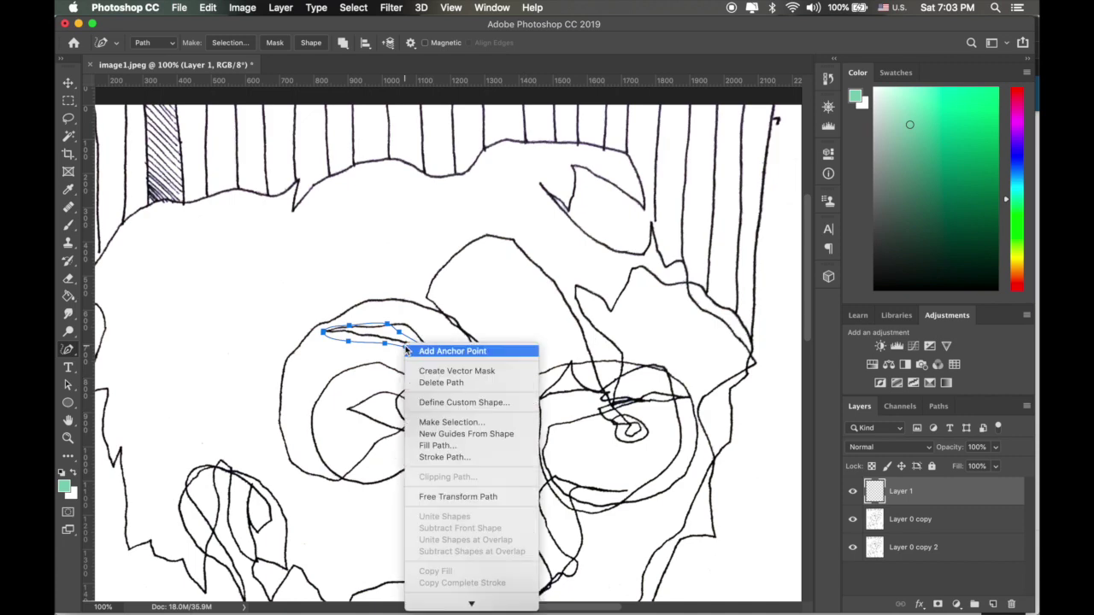
{"action": "left_click", "coordinate": [429, 458]}
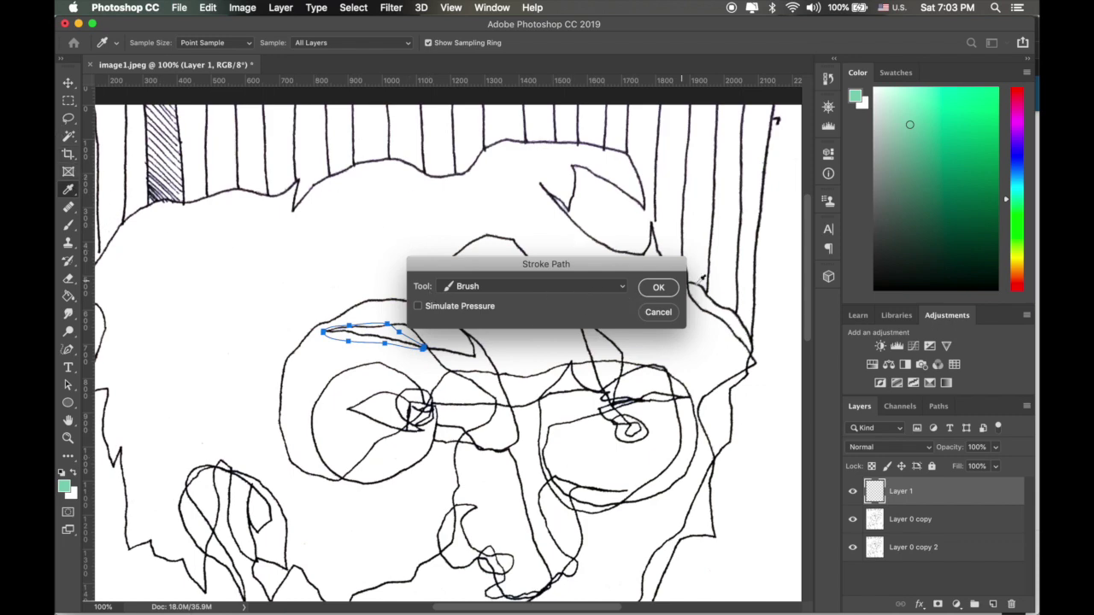
{"action": "left_click", "coordinate": [659, 289]}
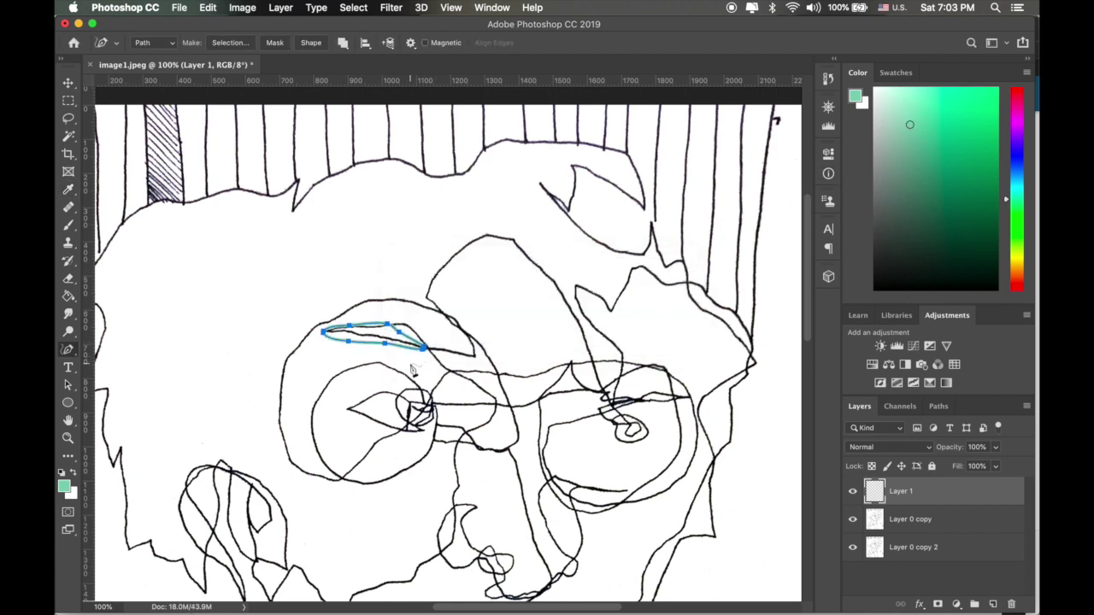
{"action": "left_click_drag", "start_coordinate": [383, 367], "coordinate": [342, 371]}
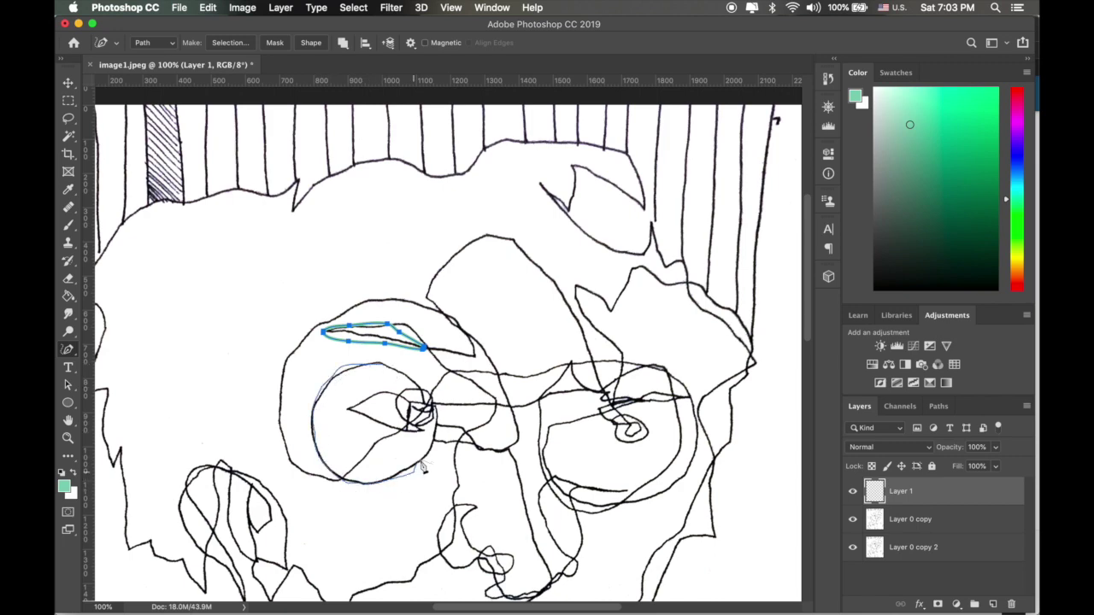
- Extend the path around the eye circle, then switch the pen to Shape mode with Combine Shapes
{"action": "mouse_move", "coordinate": [422, 466]}
{"action": "left_mouse_down"}
{"action": "mouse_move", "coordinate": [437, 413]}
{"action": "mouse_move", "coordinate": [384, 366]}
{"action": "left_mouse_up"}
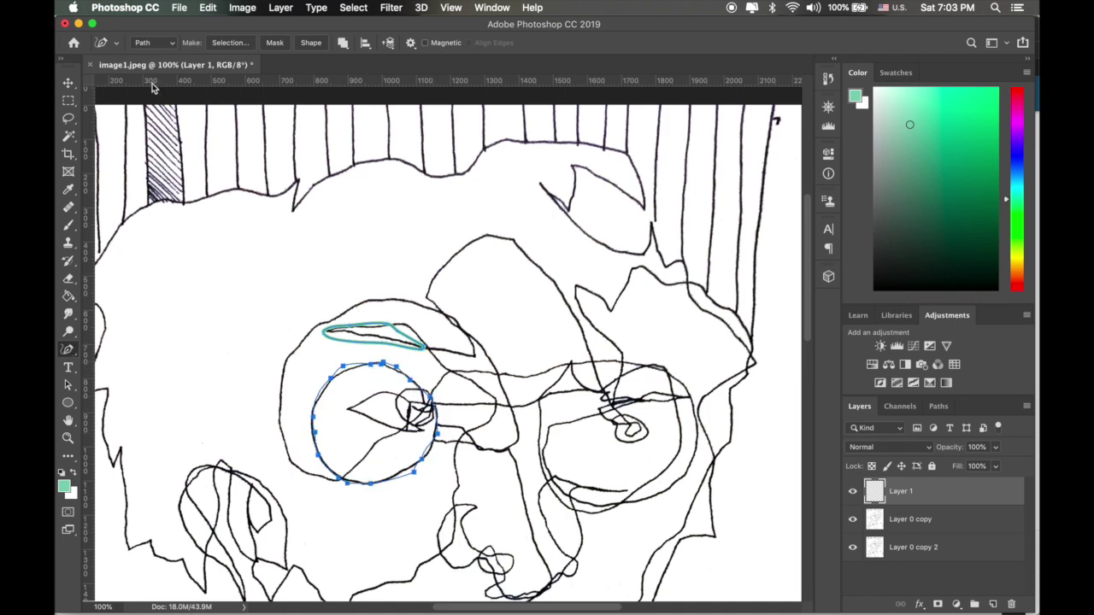
{"action": "left_click", "coordinate": [169, 50]}
{"action": "left_click", "coordinate": [158, 32]}
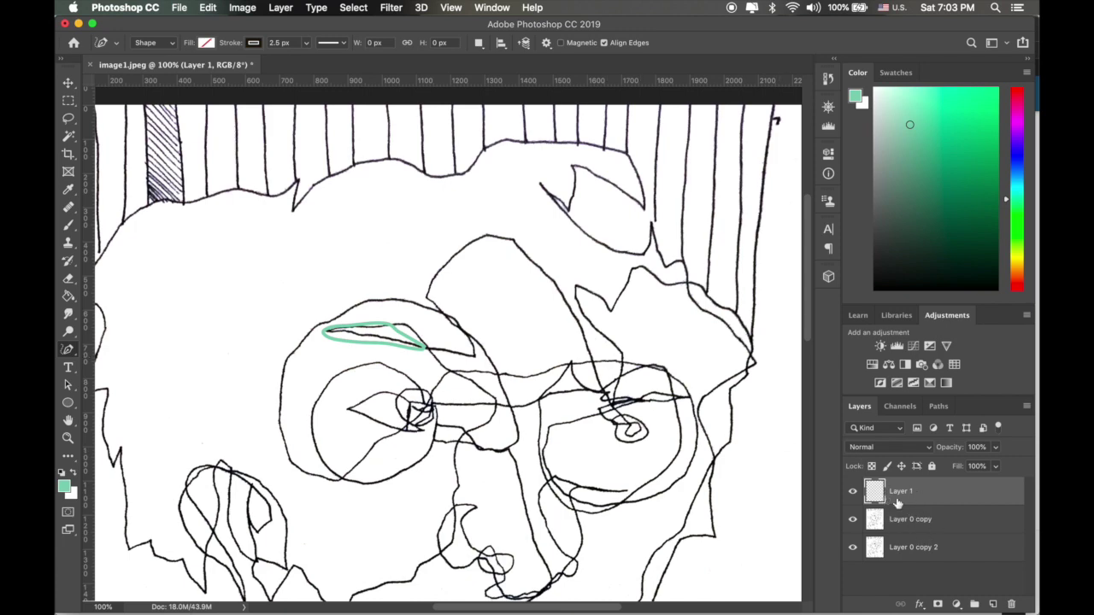
{"action": "left_click", "coordinate": [478, 45]}
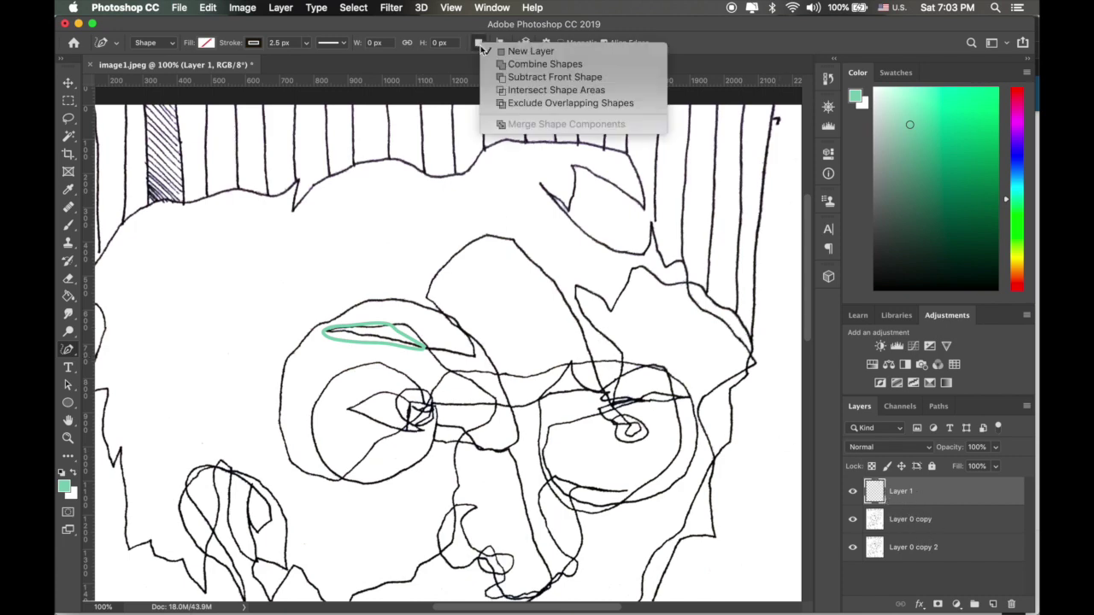
{"action": "left_click", "coordinate": [535, 61]}
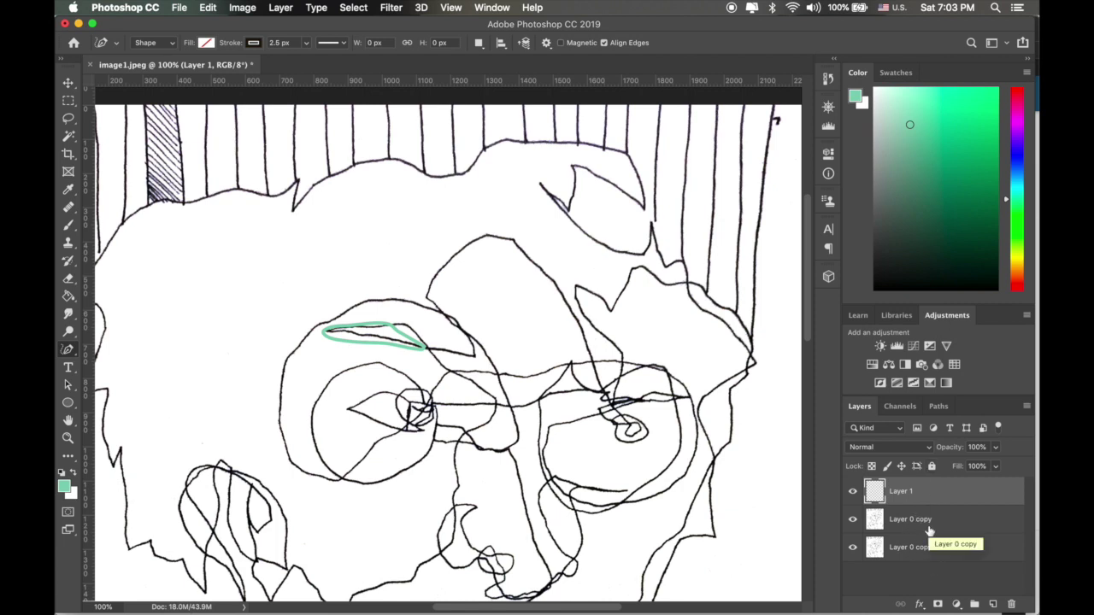
- Switch the pen to Path mode, trace the eye circle's left edge and stroke it with the green Brush
{"action": "left_click", "coordinate": [162, 42]}
{"action": "left_click", "coordinate": [167, 53]}
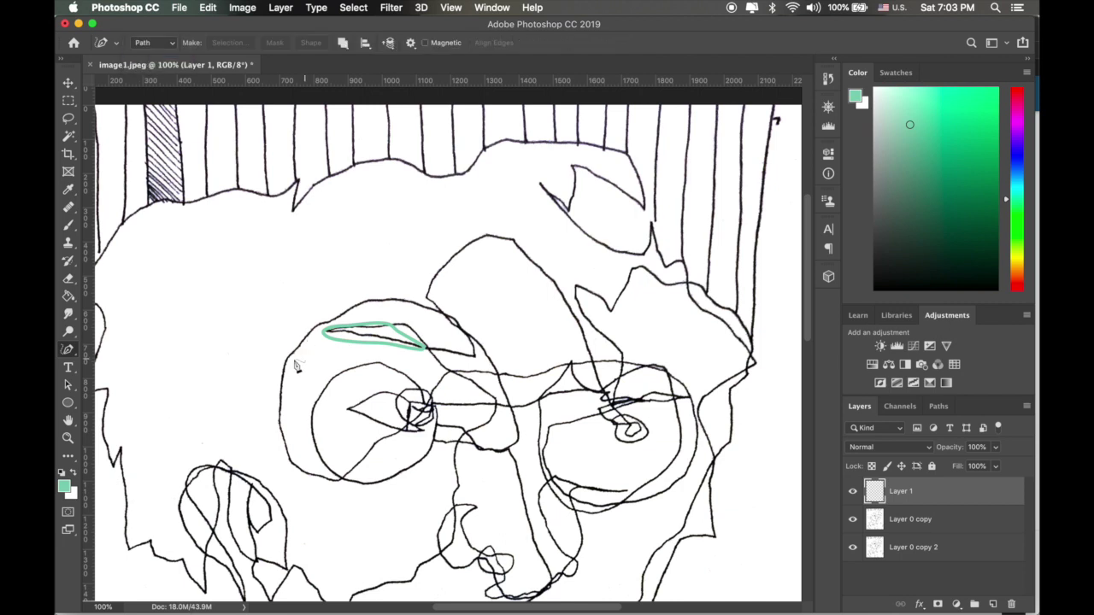
{"action": "mouse_move", "coordinate": [295, 365]}
{"action": "left_mouse_down"}
{"action": "mouse_move", "coordinate": [292, 452]}
{"action": "mouse_move", "coordinate": [322, 481]}
{"action": "mouse_move", "coordinate": [326, 389]}
{"action": "mouse_move", "coordinate": [304, 345]}
{"action": "mouse_move", "coordinate": [289, 360]}
{"action": "left_mouse_up"}
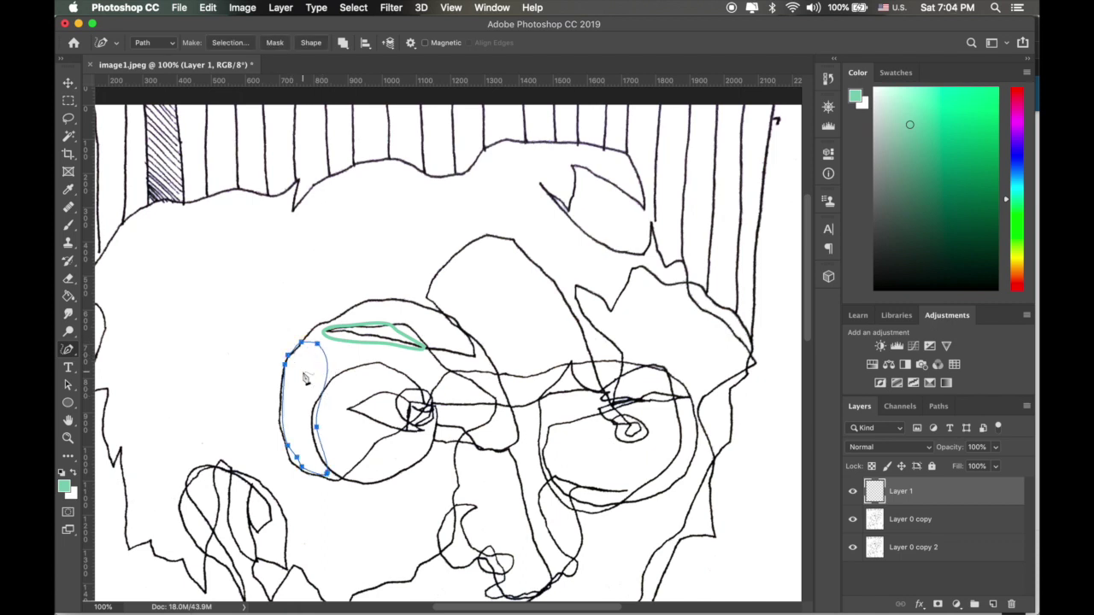
{"action": "right_click", "coordinate": [305, 377]}
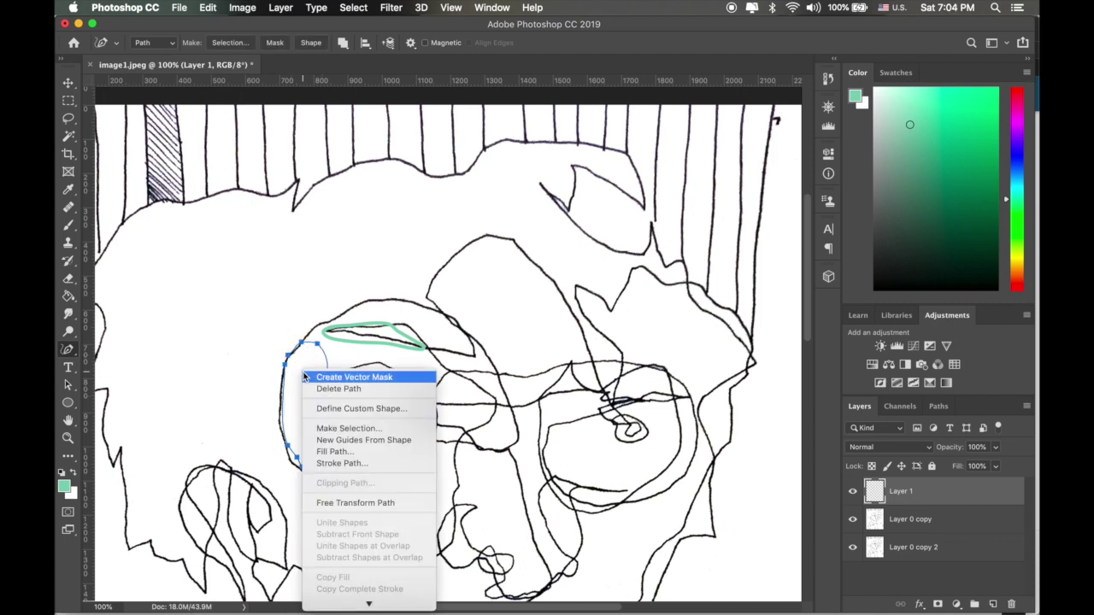
{"action": "left_click", "coordinate": [345, 464]}
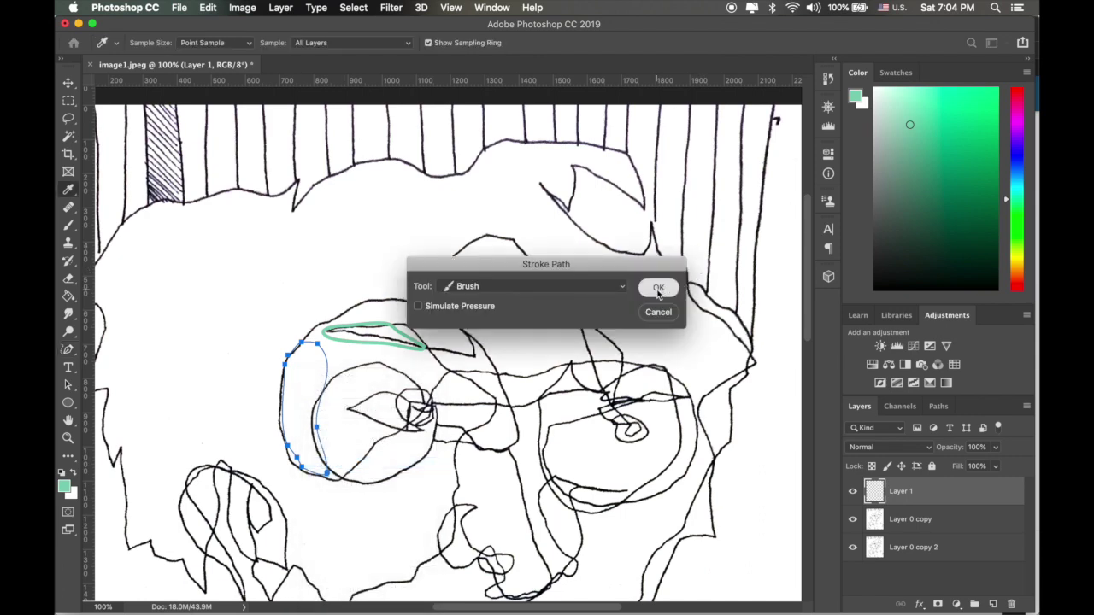
{"action": "left_click", "coordinate": [656, 287]}
{"action": "key", "text": "super+minus"}
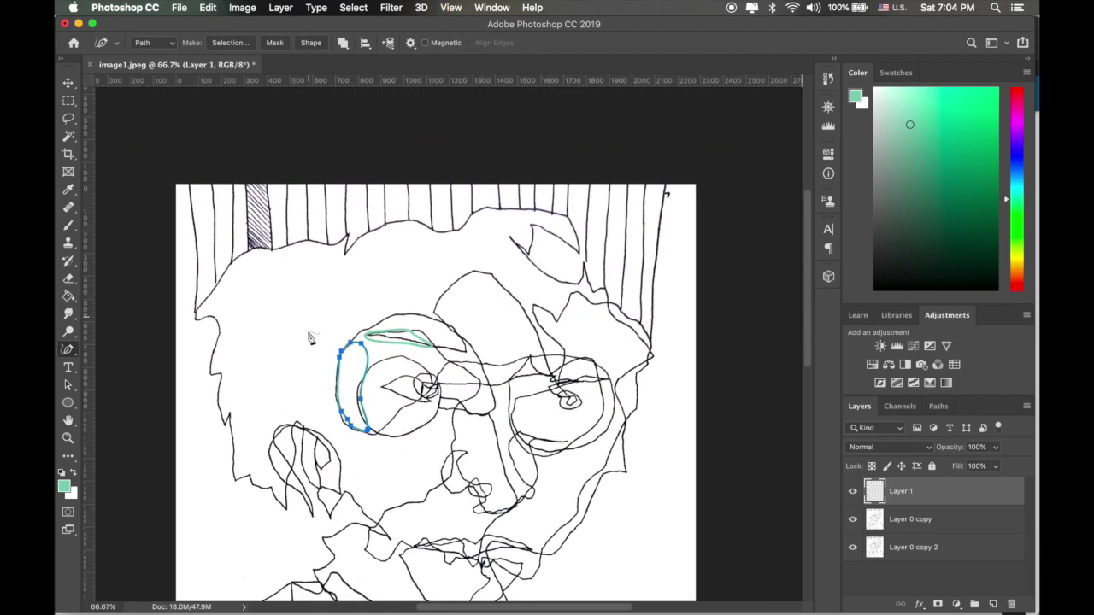
{"action": "scroll", "coordinate": [408, 451], "scroll_direction": "down", "scroll_amount": 3}
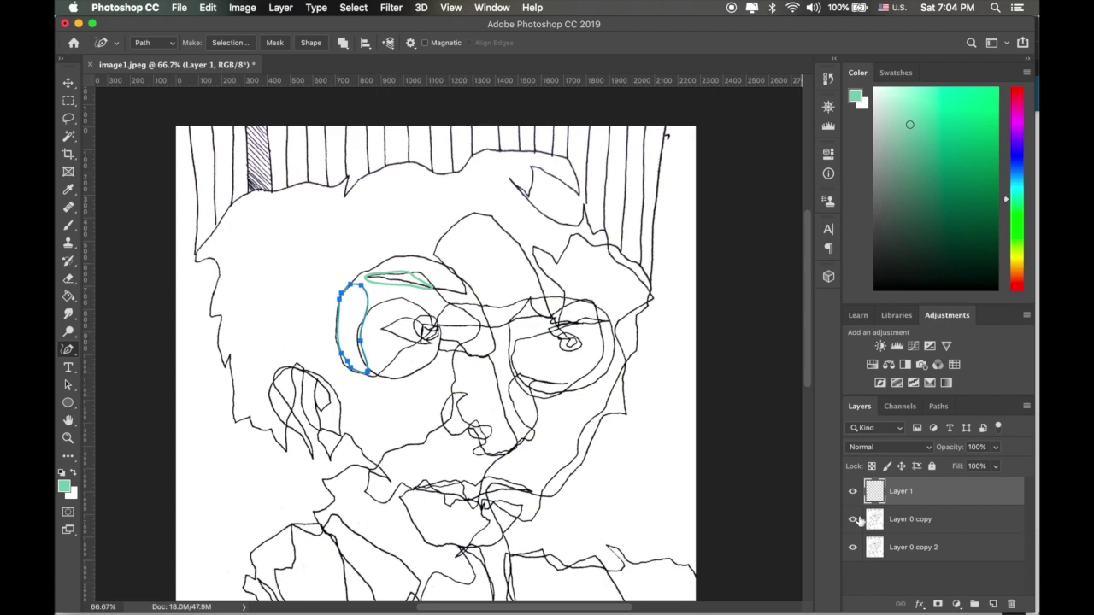
- Hide both Layer 0 copy sketches and paint-bucket the upper eyebrow outline solid green
{"action": "left_click", "coordinate": [853, 548]}
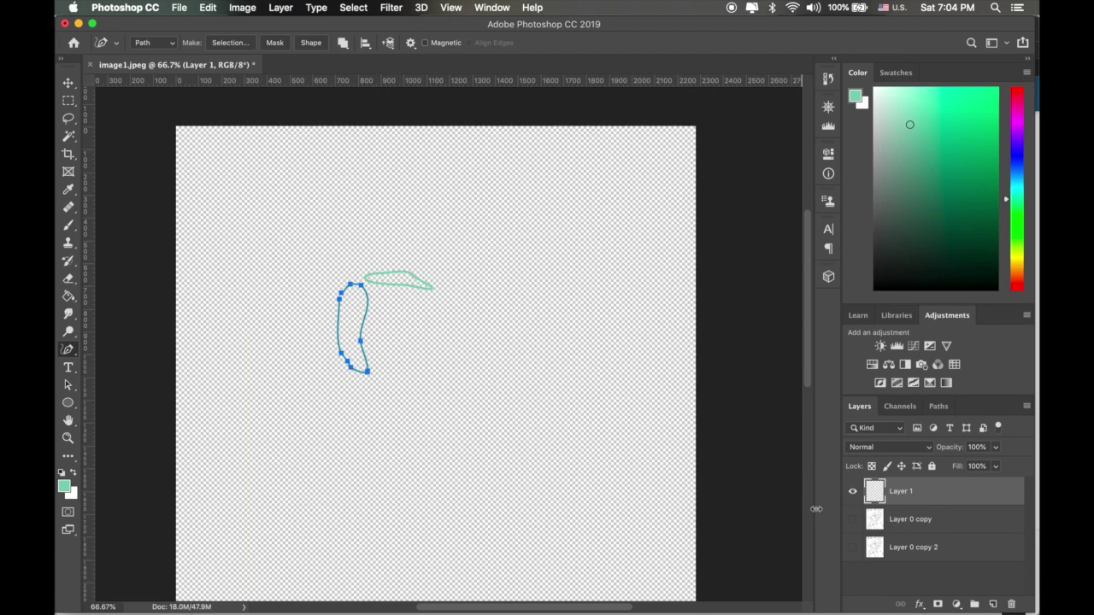
{"action": "left_click", "coordinate": [852, 520]}
{"action": "left_click", "coordinate": [853, 519]}
{"action": "key", "text": "g"}
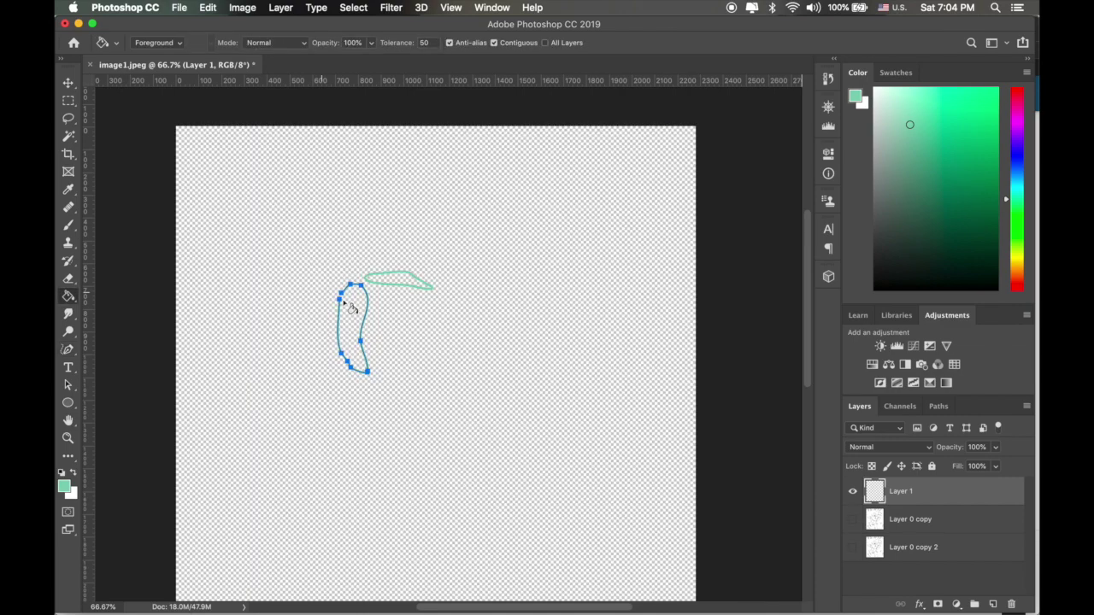
{"action": "key", "text": "super+plus"}
{"action": "key", "text": "super+plus"}
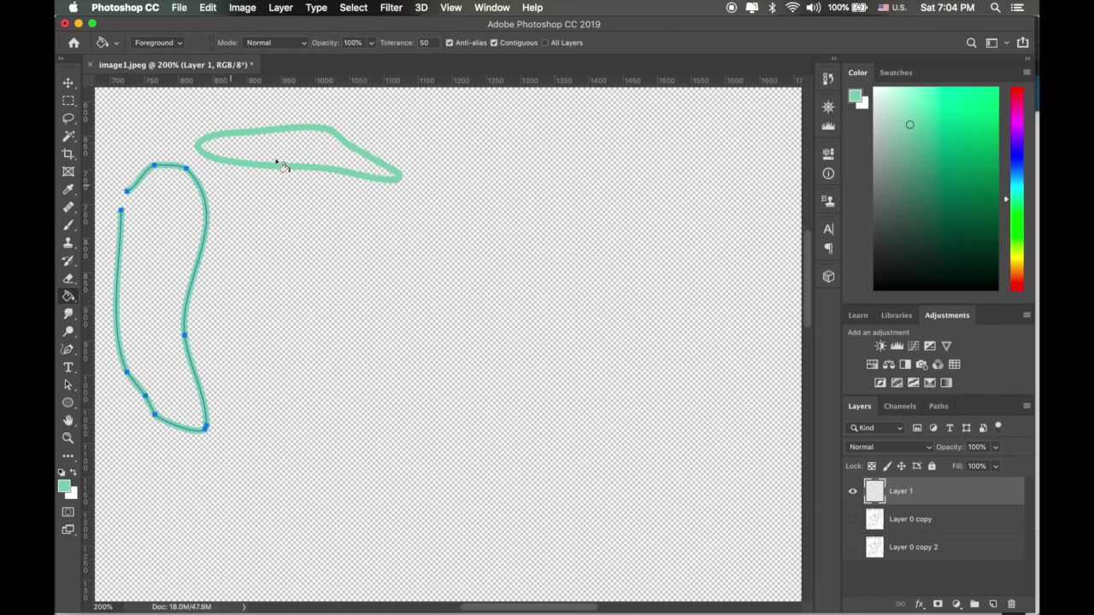
{"action": "left_click", "coordinate": [287, 154]}
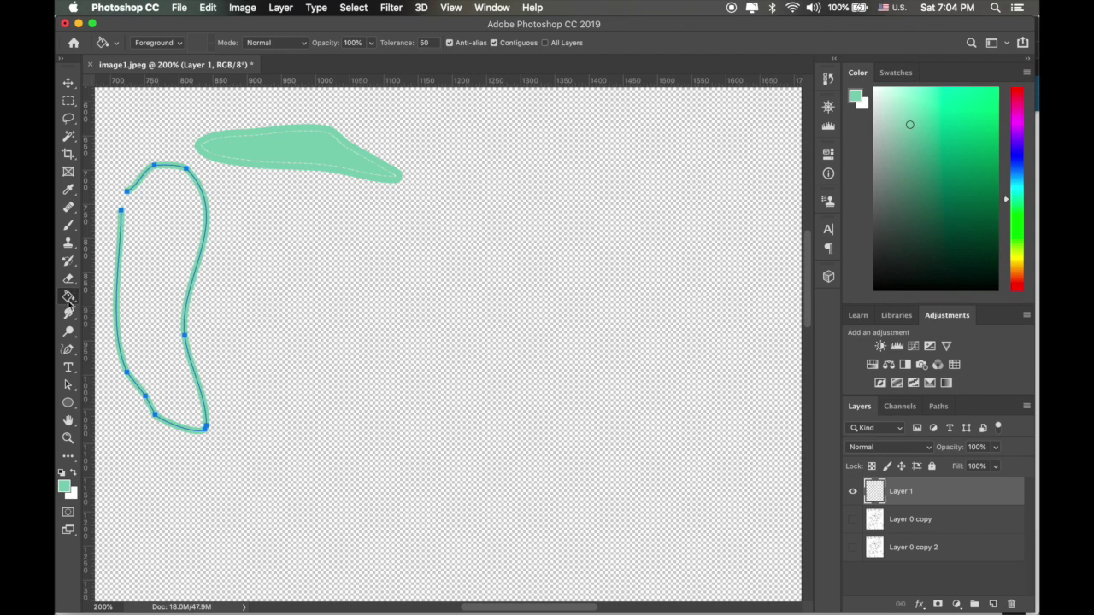
- Zoom back out to 100% and show Layer 0 copy and Layer 0 copy 2 again
{"action": "scroll", "coordinate": [288, 177], "scroll_direction": "up", "scroll_amount": 3}
{"action": "key", "text": "super+minus"}
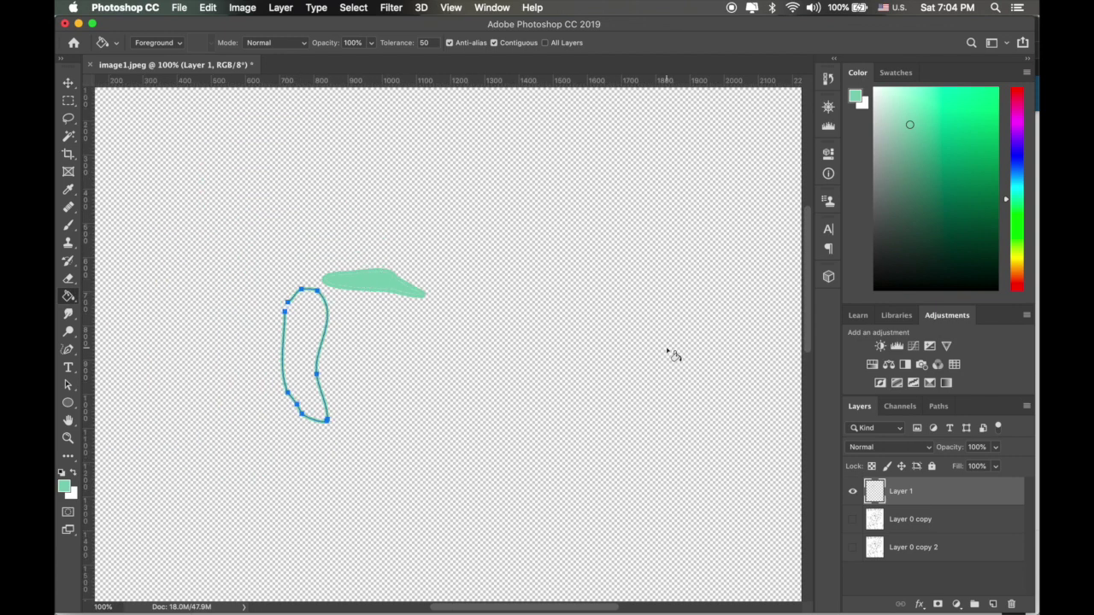
{"action": "left_click", "coordinate": [853, 519]}
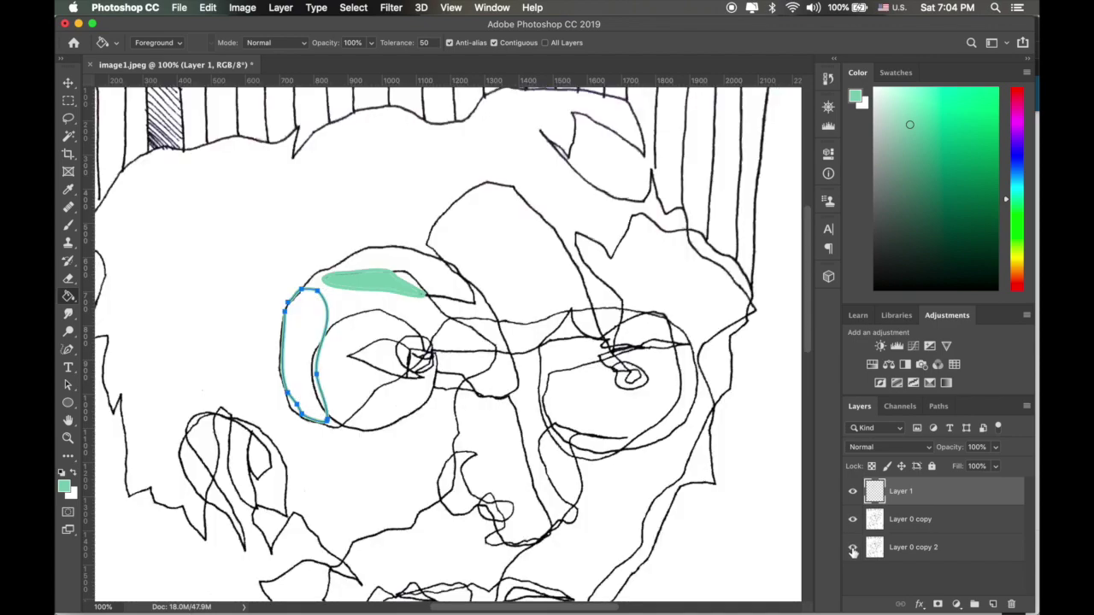
{"action": "left_click", "coordinate": [851, 551]}
- Select the standard Pen Tool and display the Paths panel showing the Work Path
{"action": "key", "text": "super+minus"}
{"action": "scroll", "coordinate": [458, 494], "scroll_direction": "down", "scroll_amount": 3}
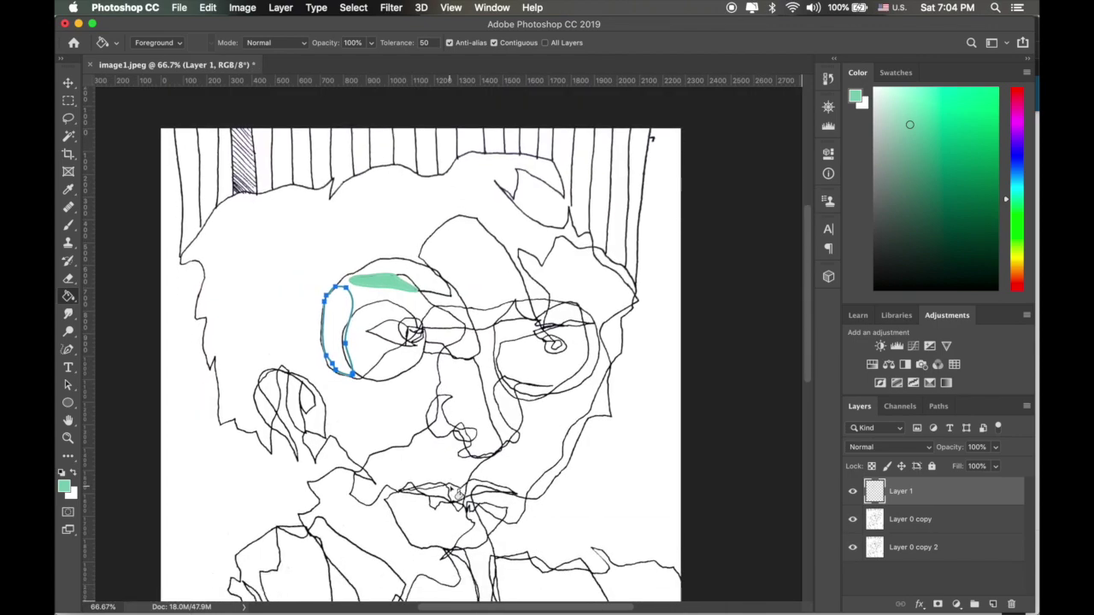
{"action": "scroll", "coordinate": [458, 494], "scroll_direction": "left", "scroll_amount": 2}
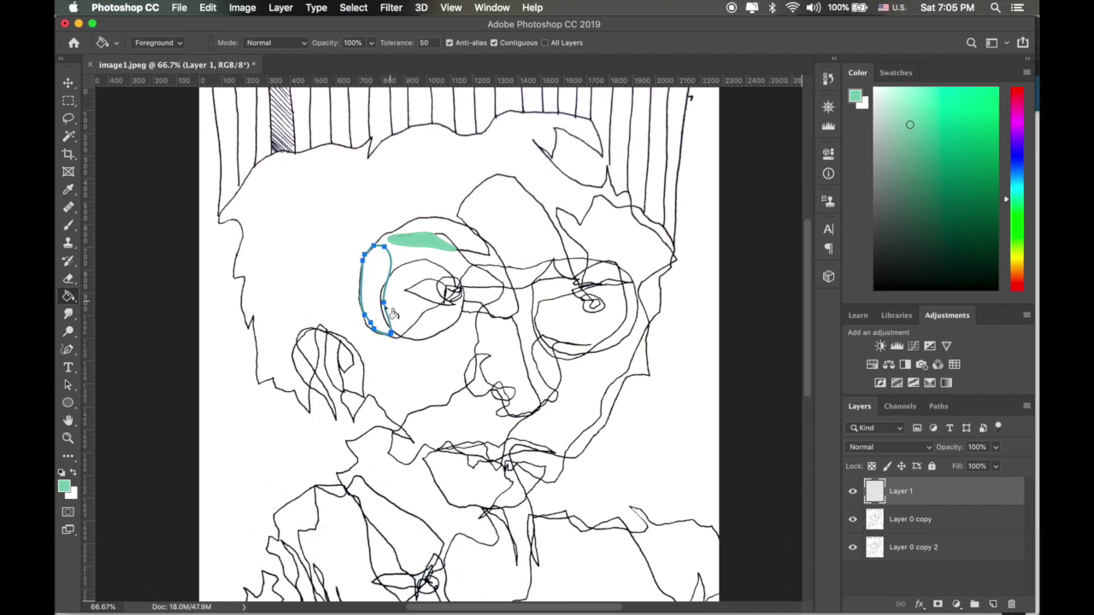
{"action": "left_click", "coordinate": [68, 349]}
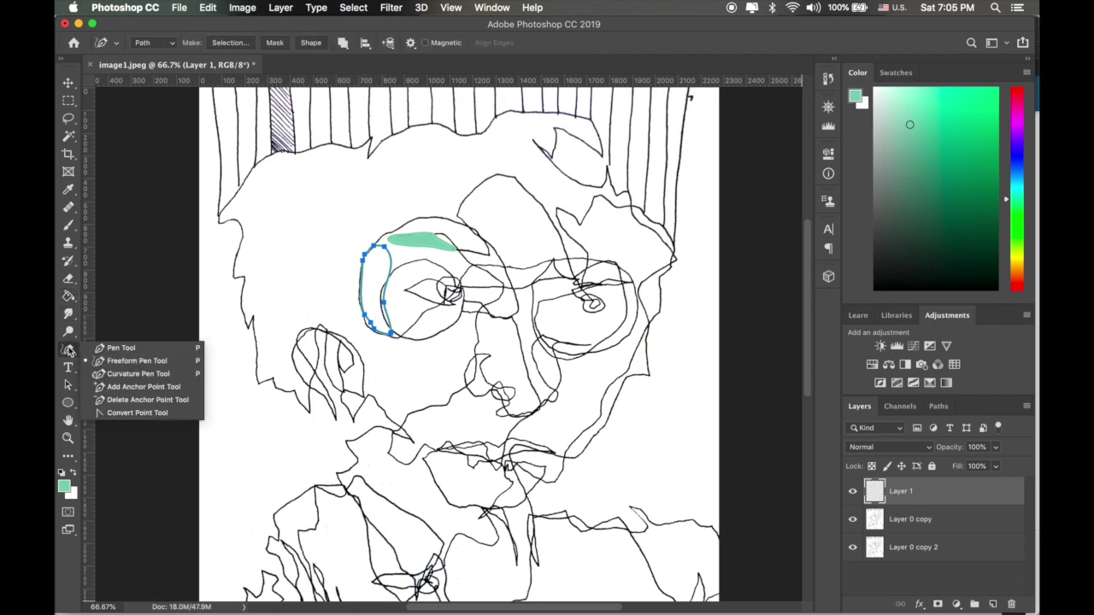
{"action": "left_click", "coordinate": [144, 354]}
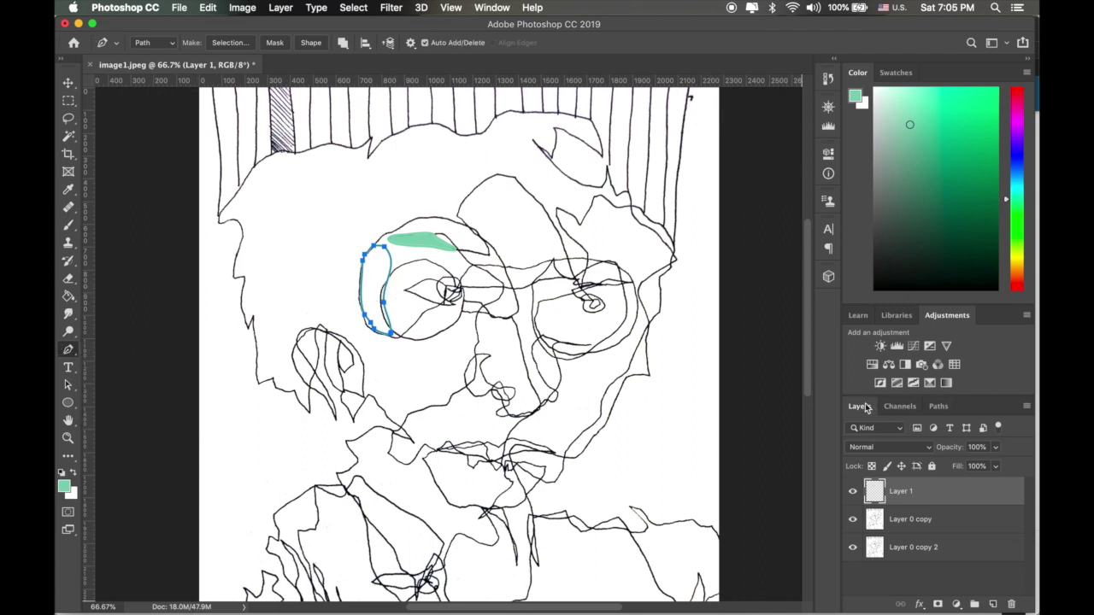
{"action": "left_click", "coordinate": [938, 407]}
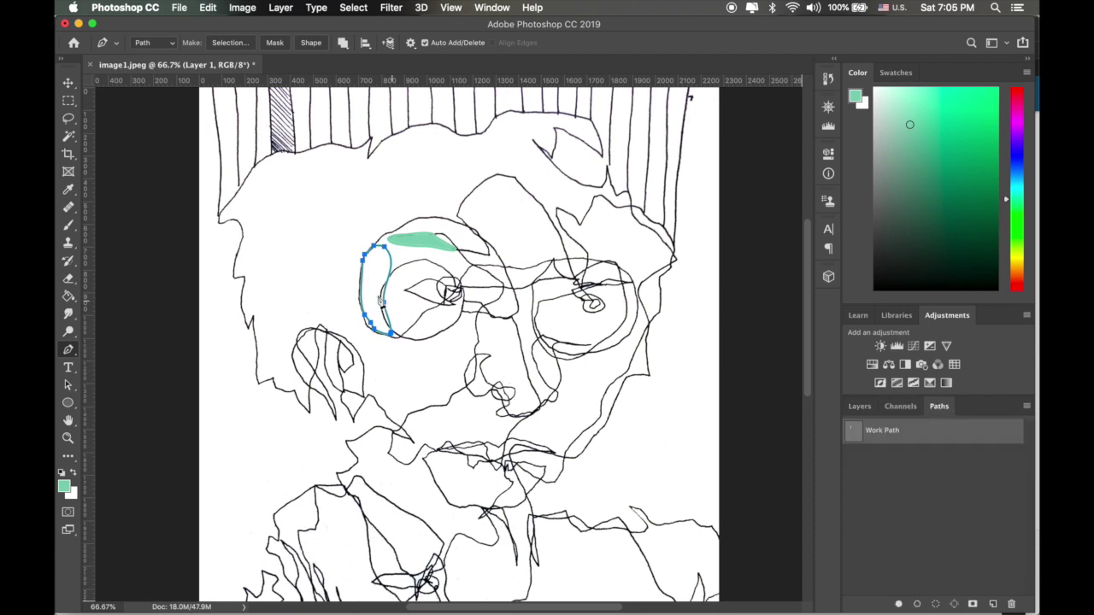
{"action": "scroll", "coordinate": [399, 370], "scroll_direction": "down", "scroll_amount": 3}
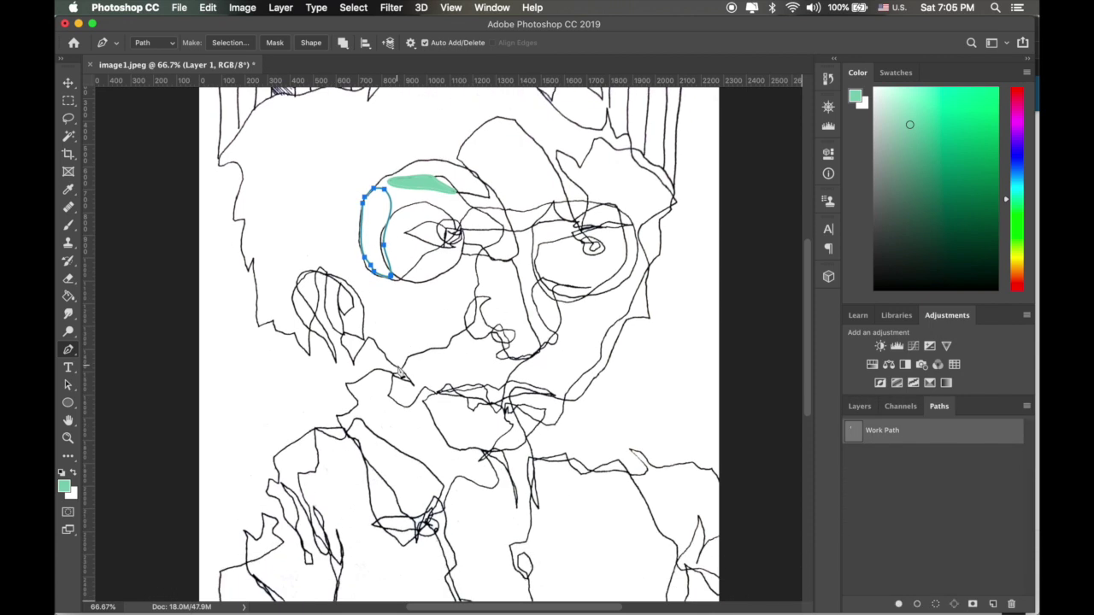
{"action": "scroll", "coordinate": [399, 371], "scroll_direction": "up", "scroll_amount": 2}
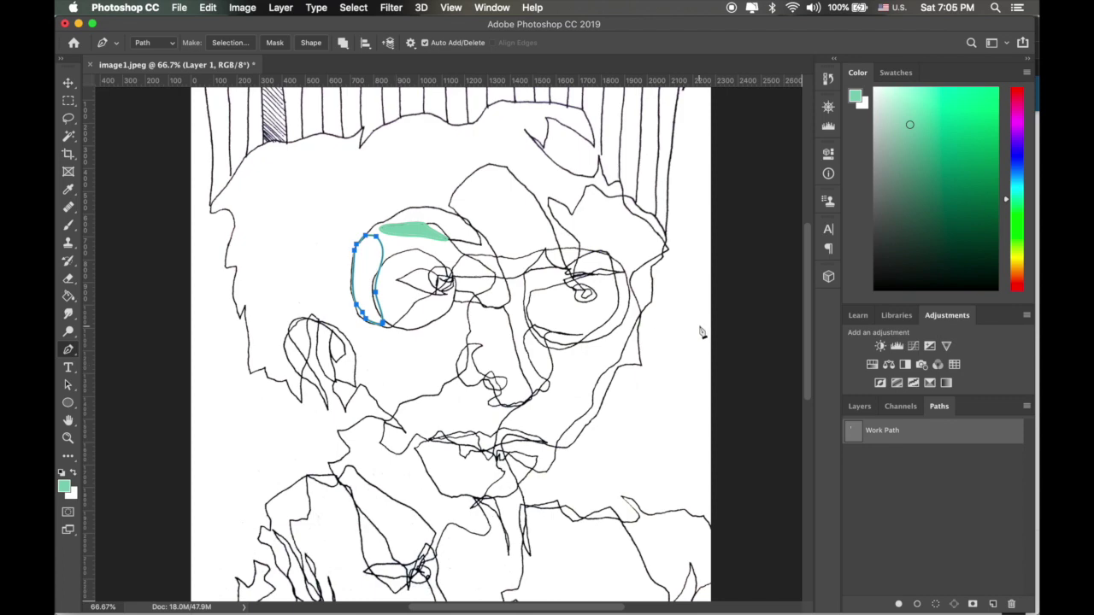